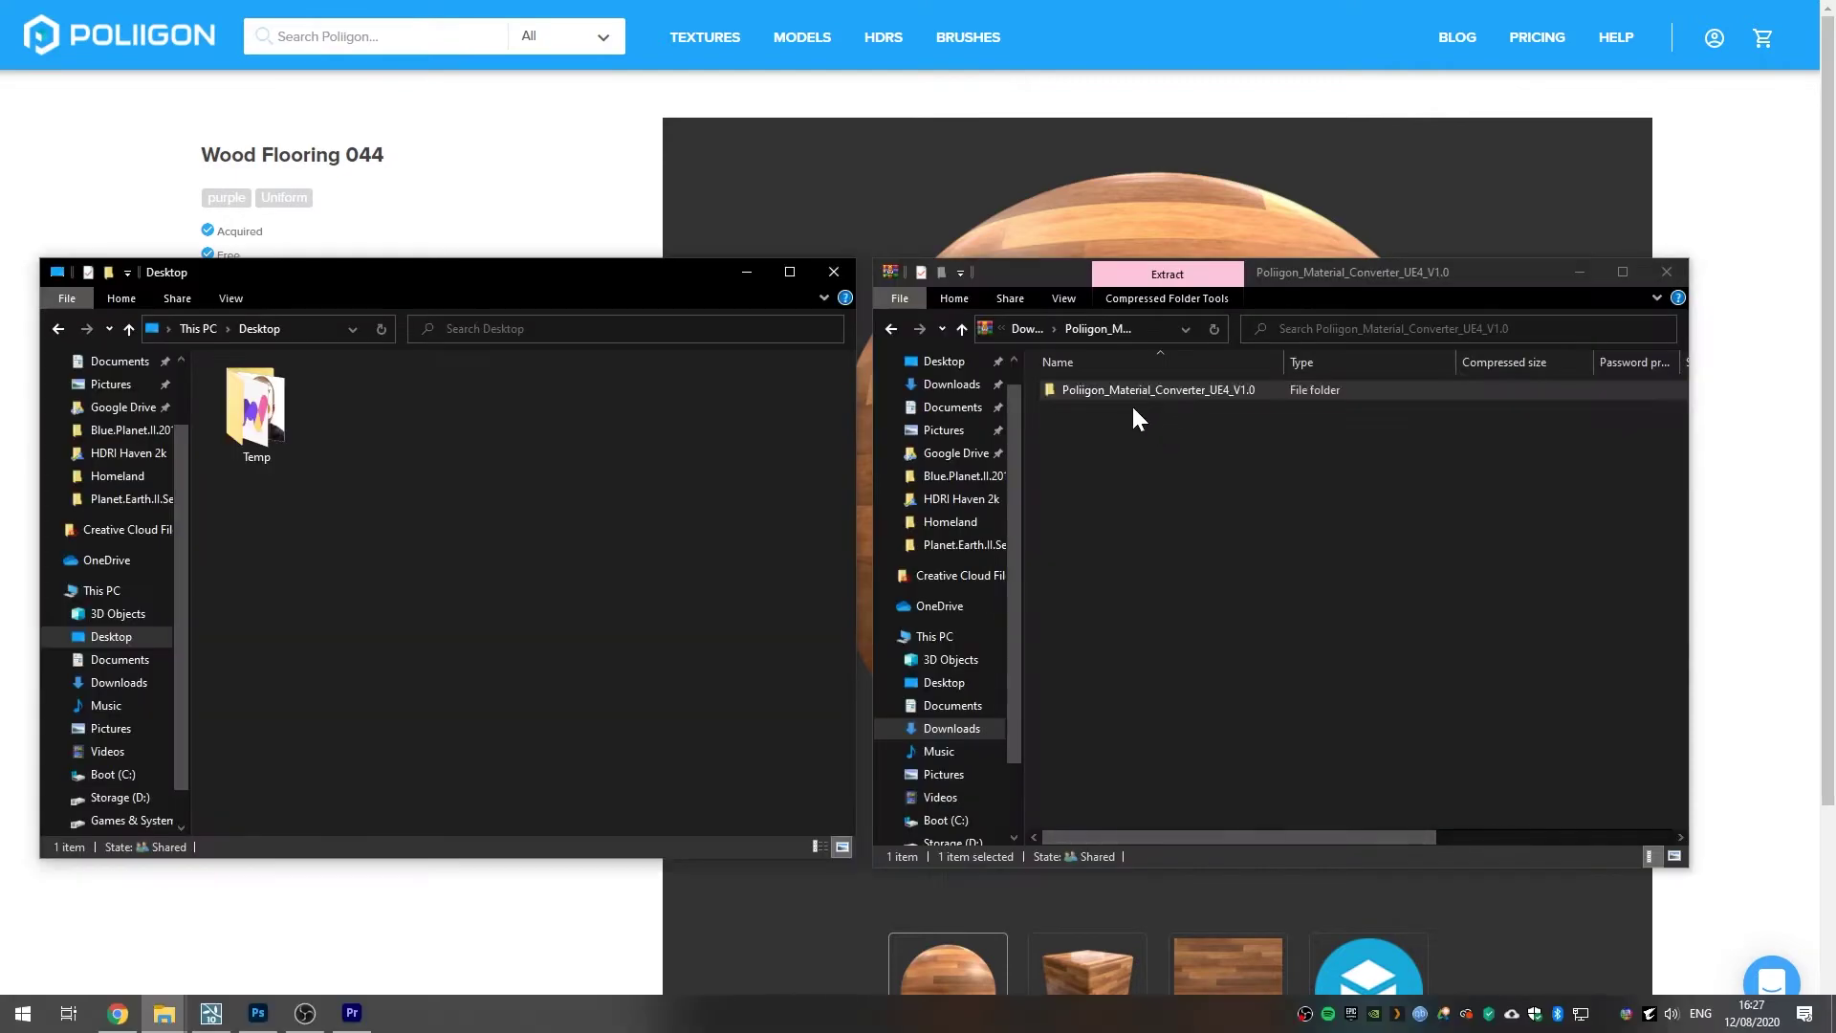
Copy the Poliigon_Material_Converter_UE4_V1.0 folder from the downloaded archive to the Desktop
{"action": "left_click_drag", "start_coordinate": [1132, 402], "coordinate": [348, 484]}
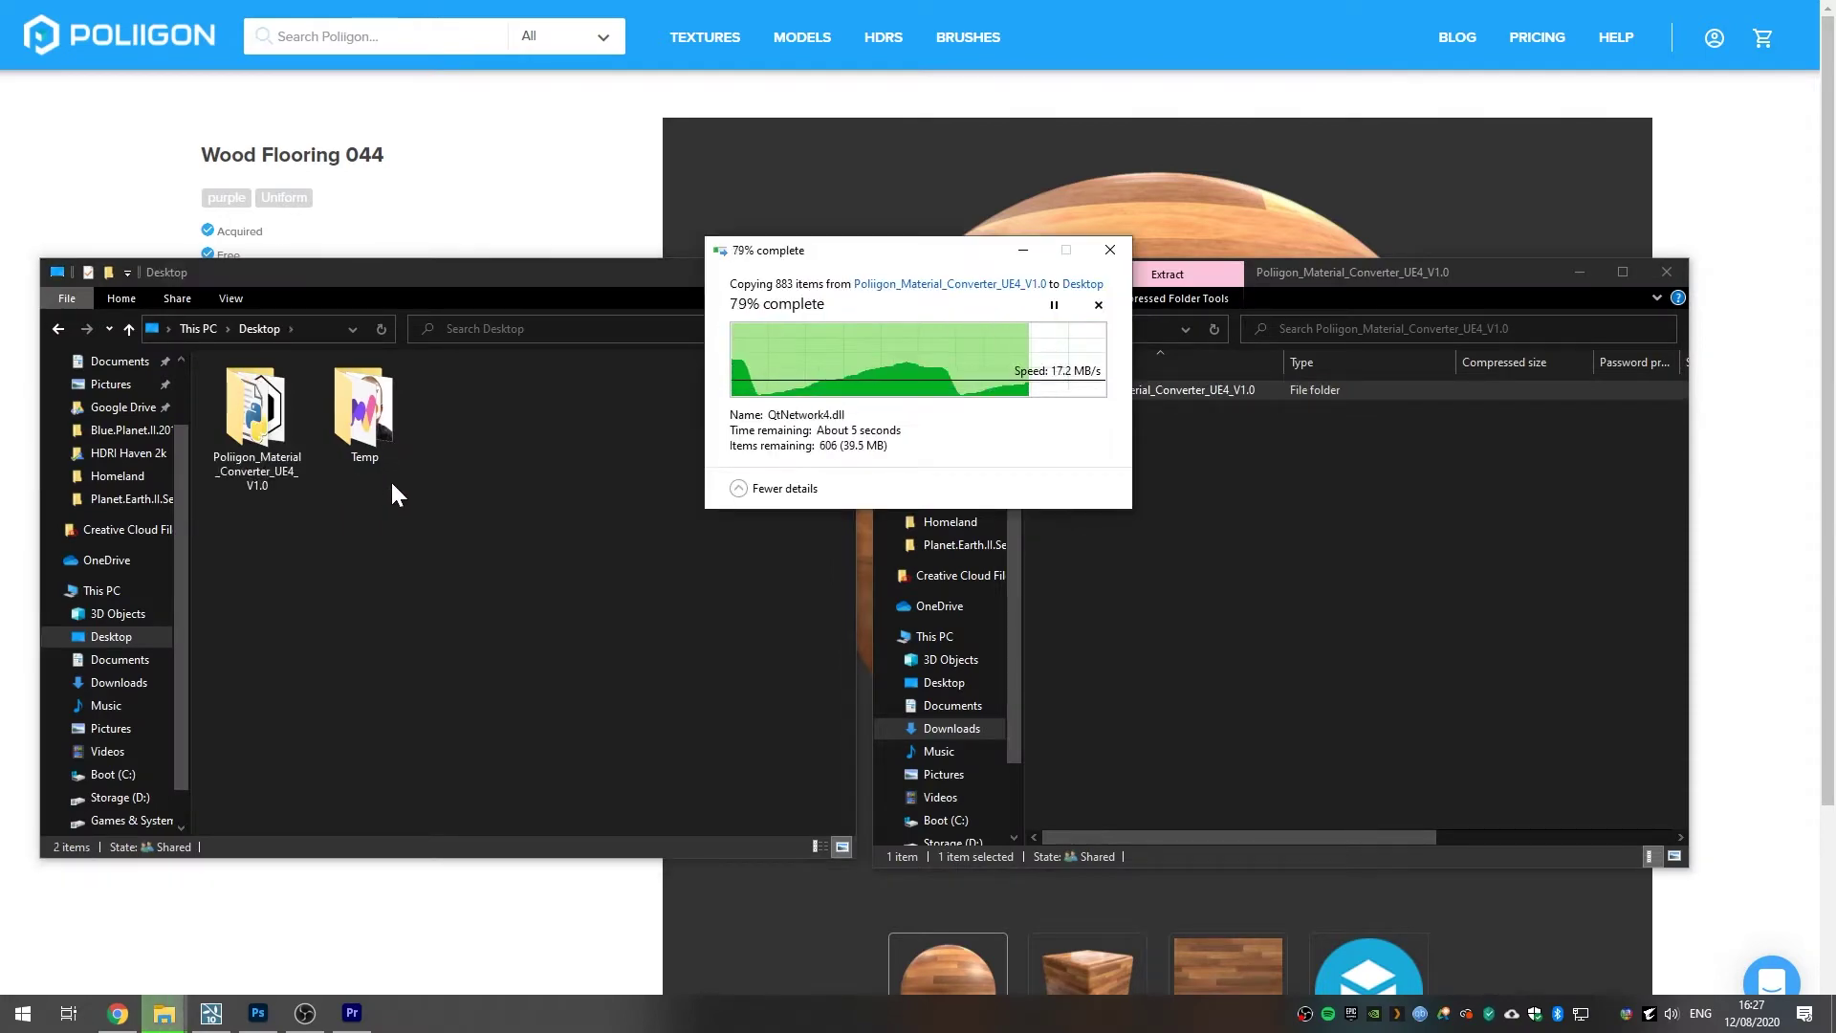
Run the converter's installer, accept the licence, and install the Poliigon toolbox for UE_4.25
{"action": "double_click", "coordinate": [257, 411]}
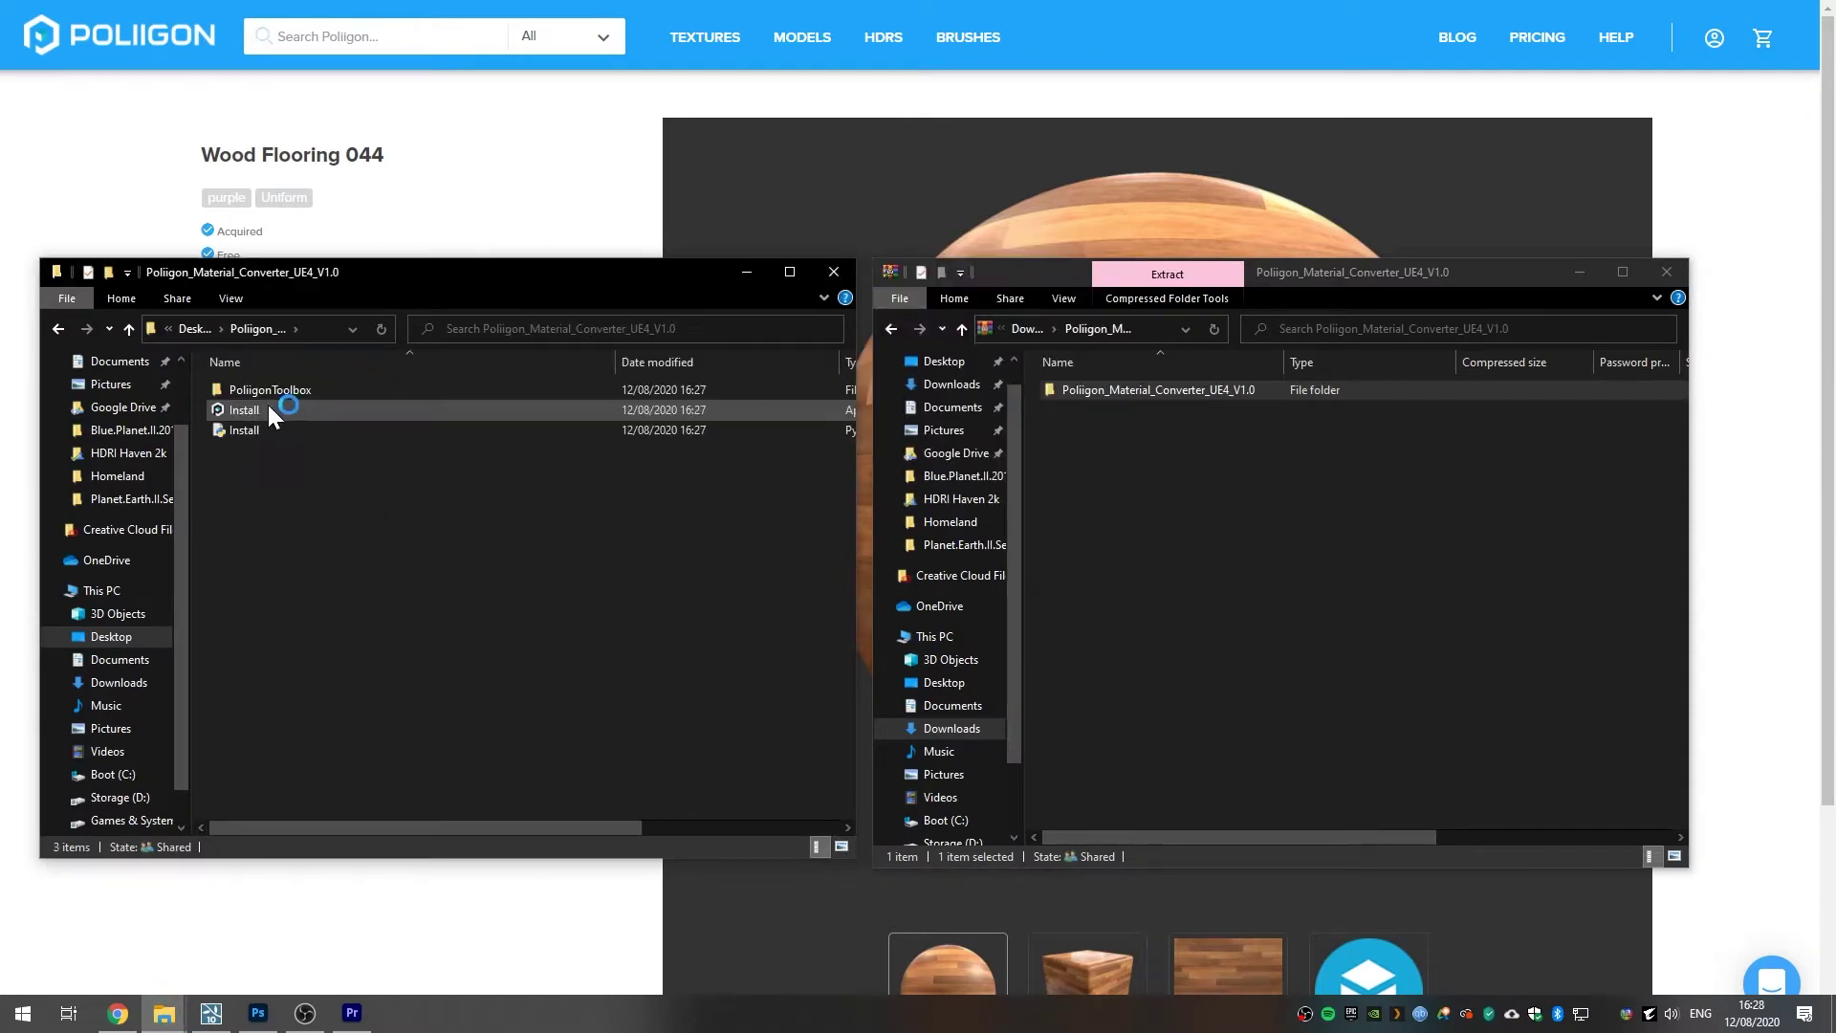
{"action": "double_click", "coordinate": [273, 409]}
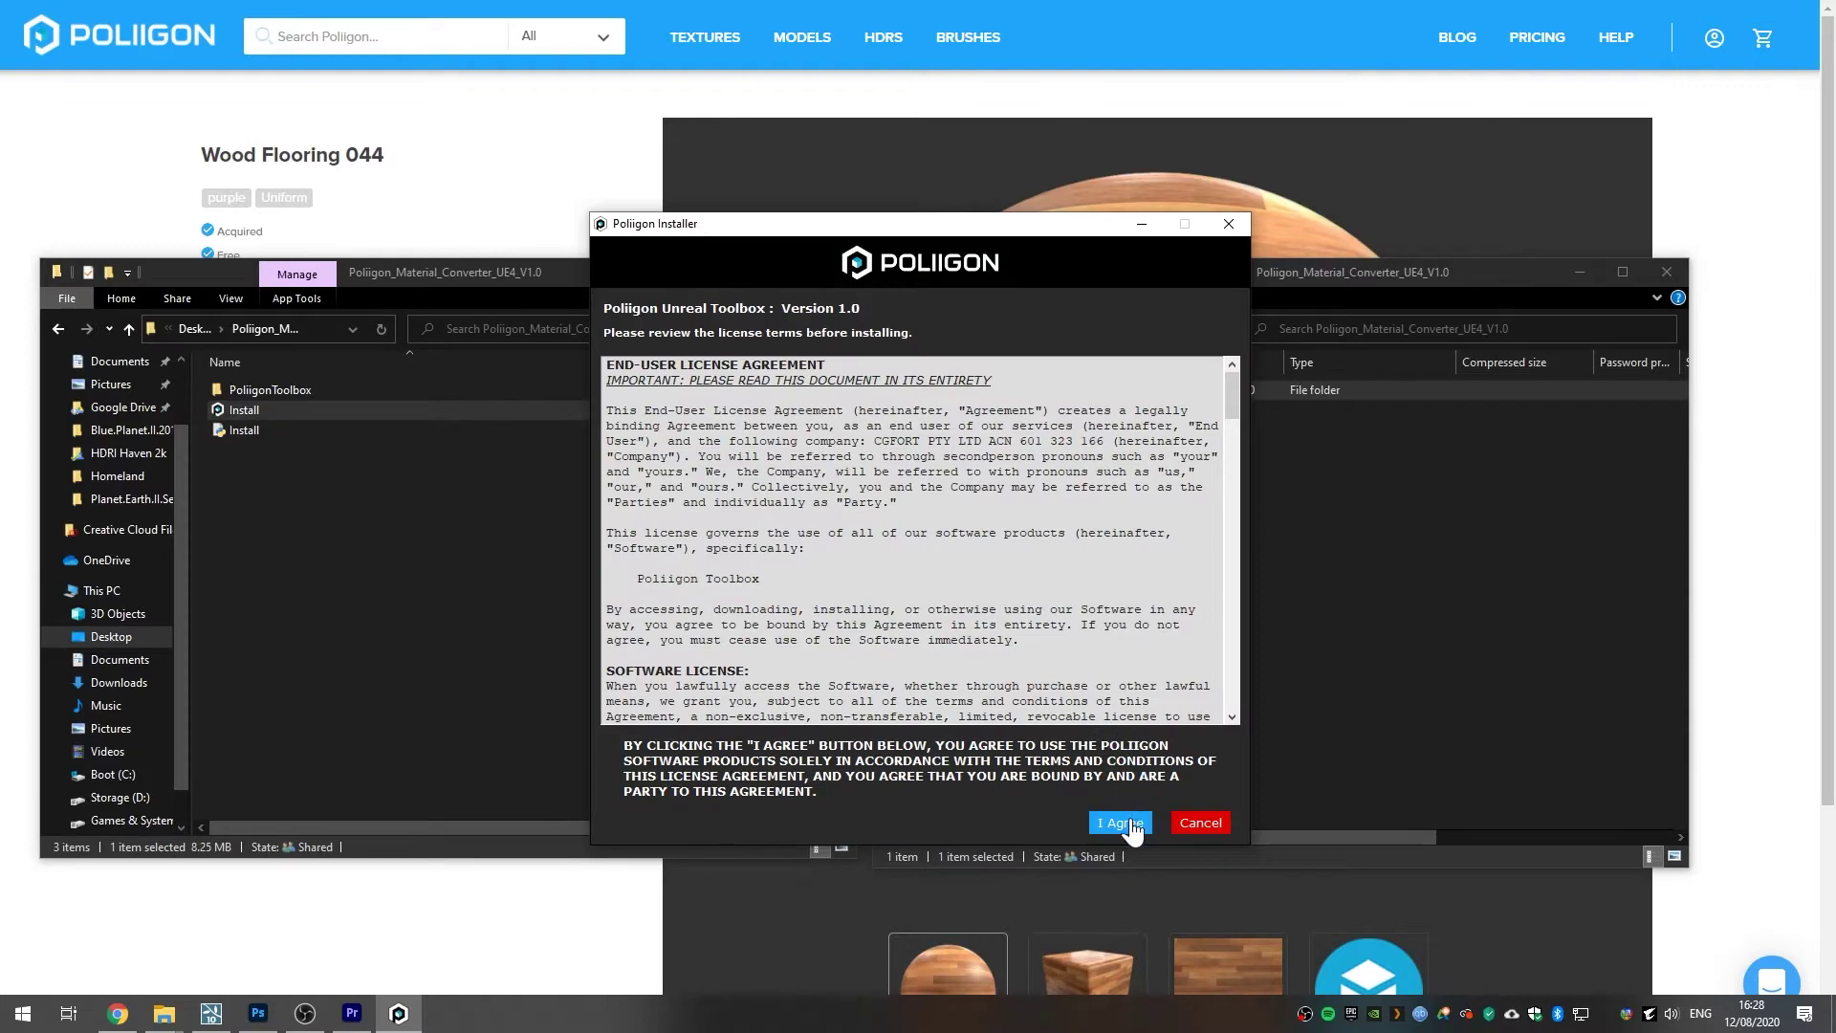
{"action": "left_click", "coordinate": [1121, 823]}
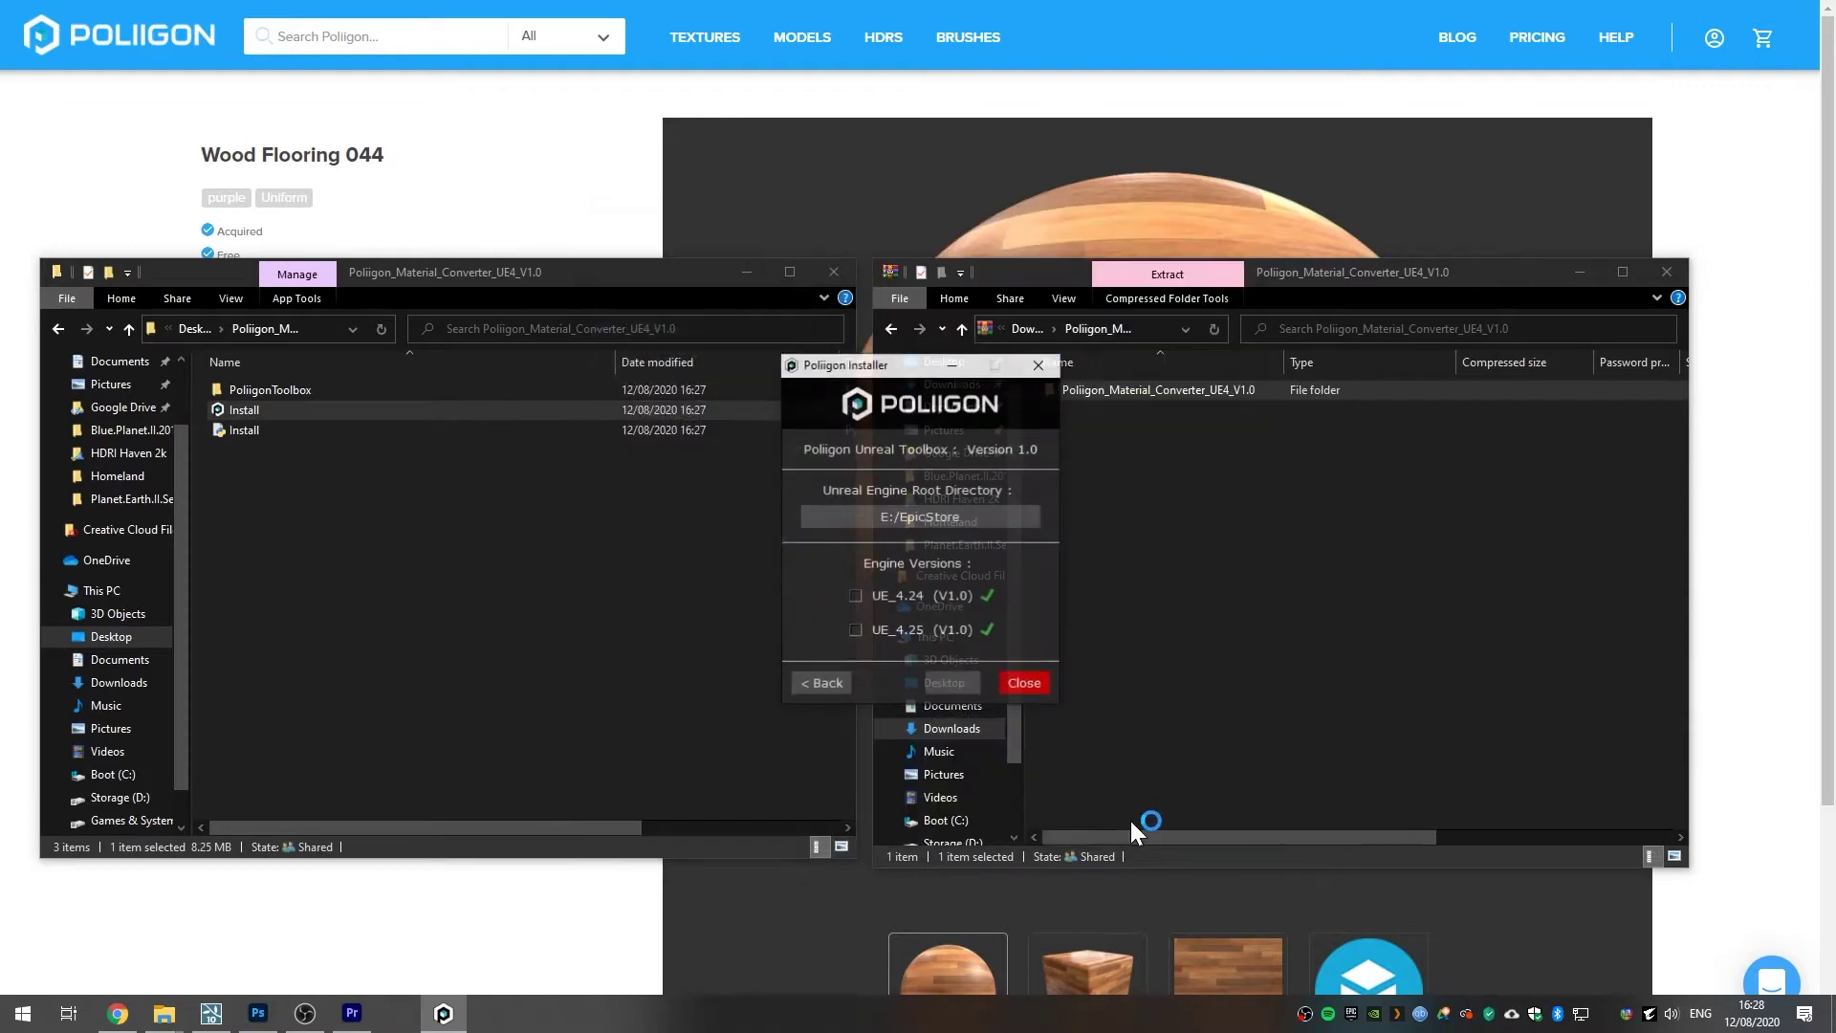
{"action": "left_click", "coordinate": [855, 632]}
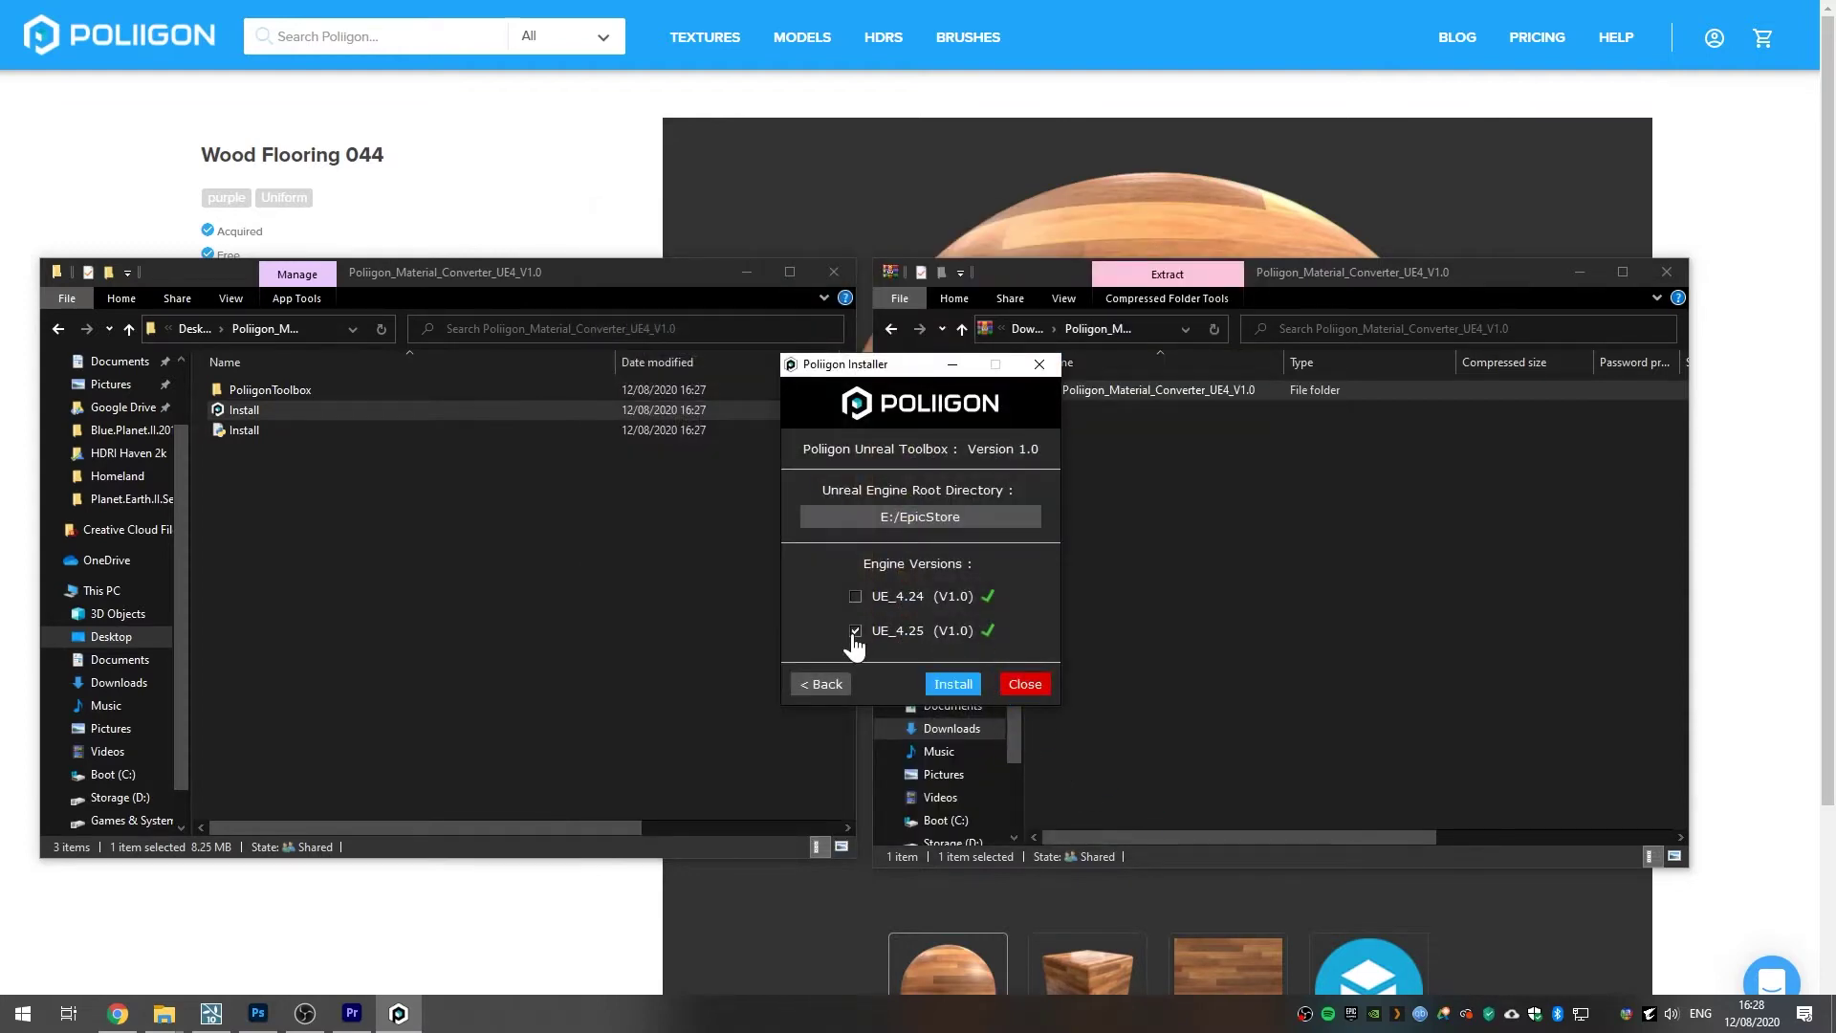
{"action": "left_click", "coordinate": [946, 693]}
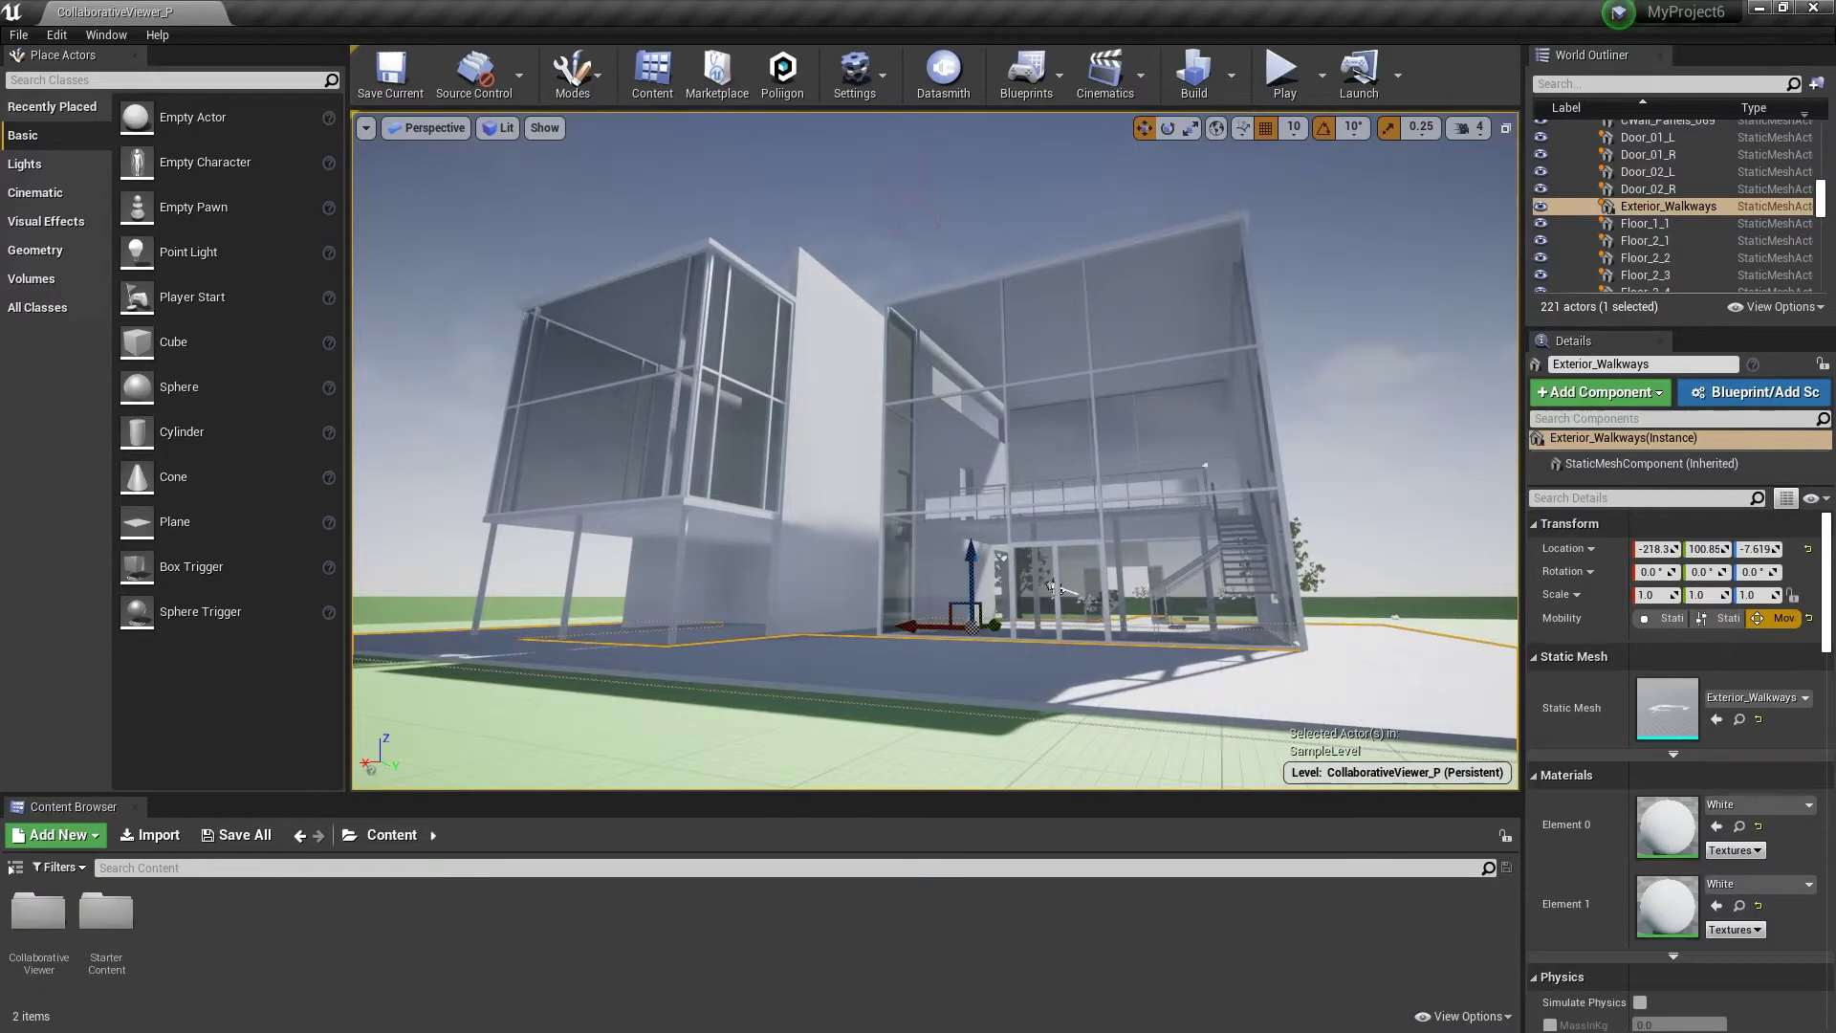
Fly the camera to the ground-floor doors, select the right door, and open Poliigon Toolbox settings
{"action": "scroll", "coordinate": [1052, 581], "scroll_direction": "up", "scroll_amount": 5}
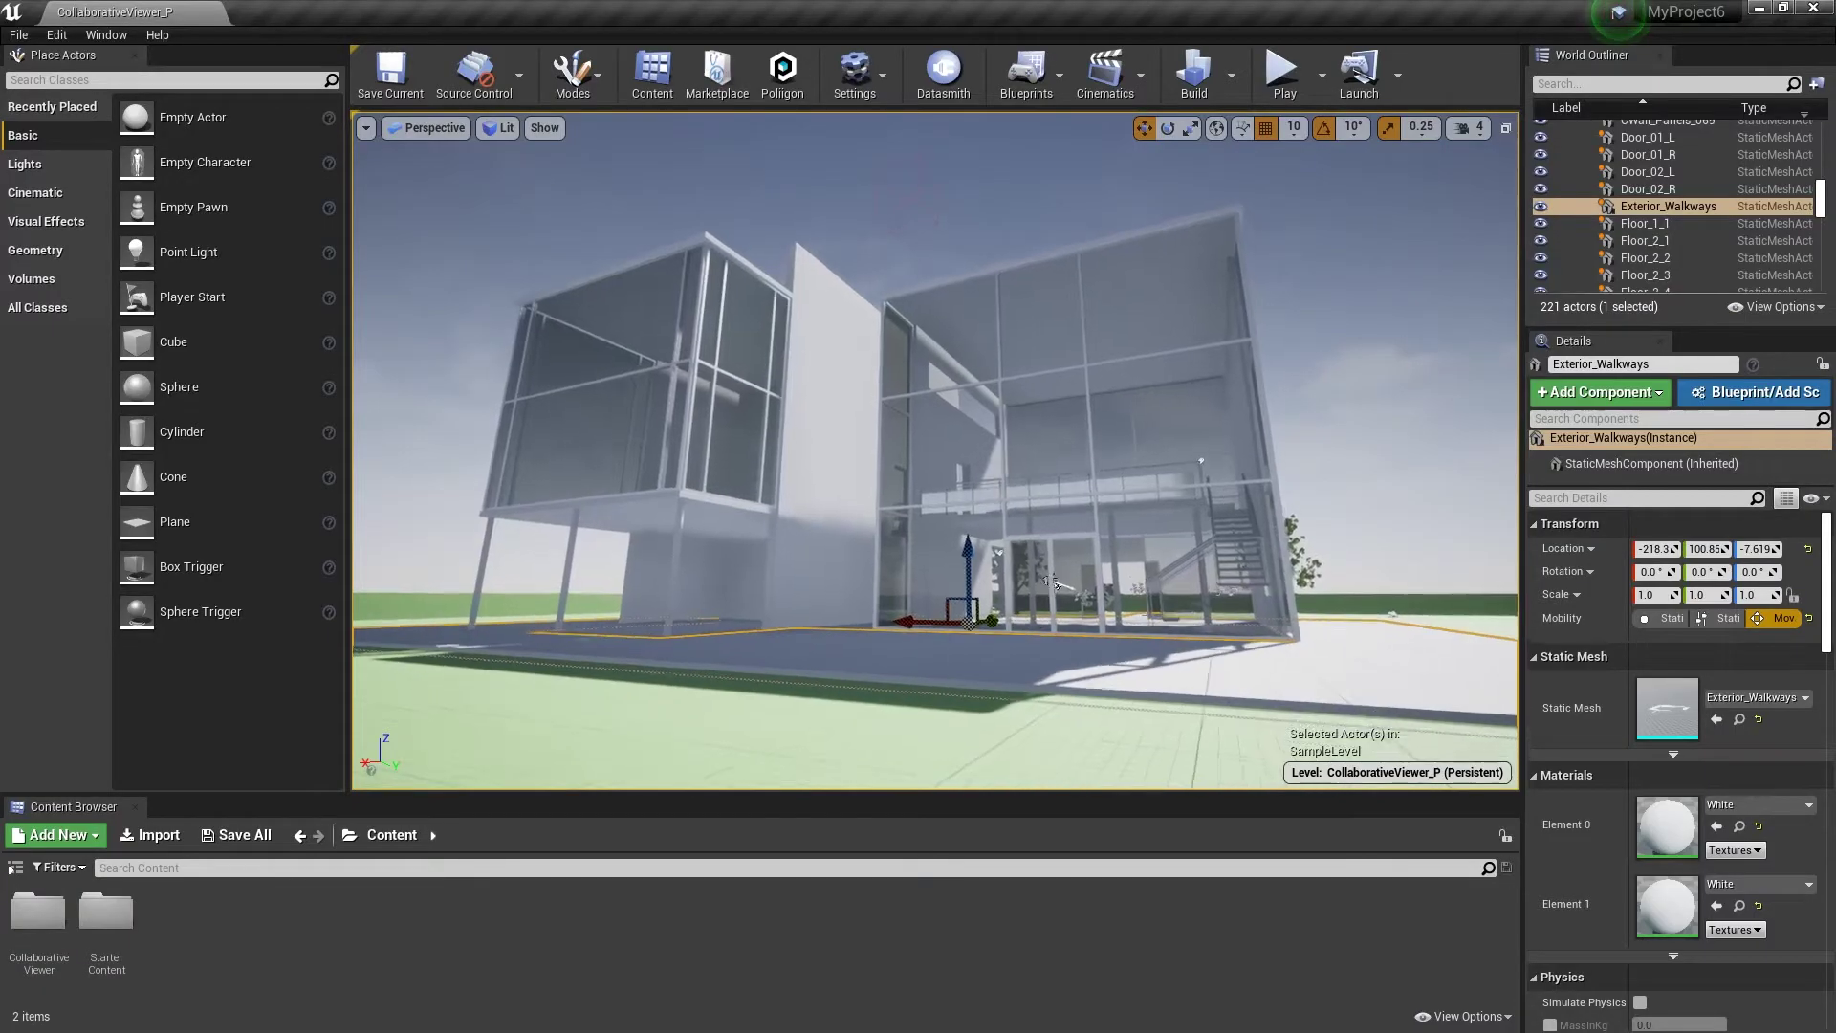
{"action": "scroll", "coordinate": [1052, 582], "scroll_direction": "up", "scroll_amount": 6}
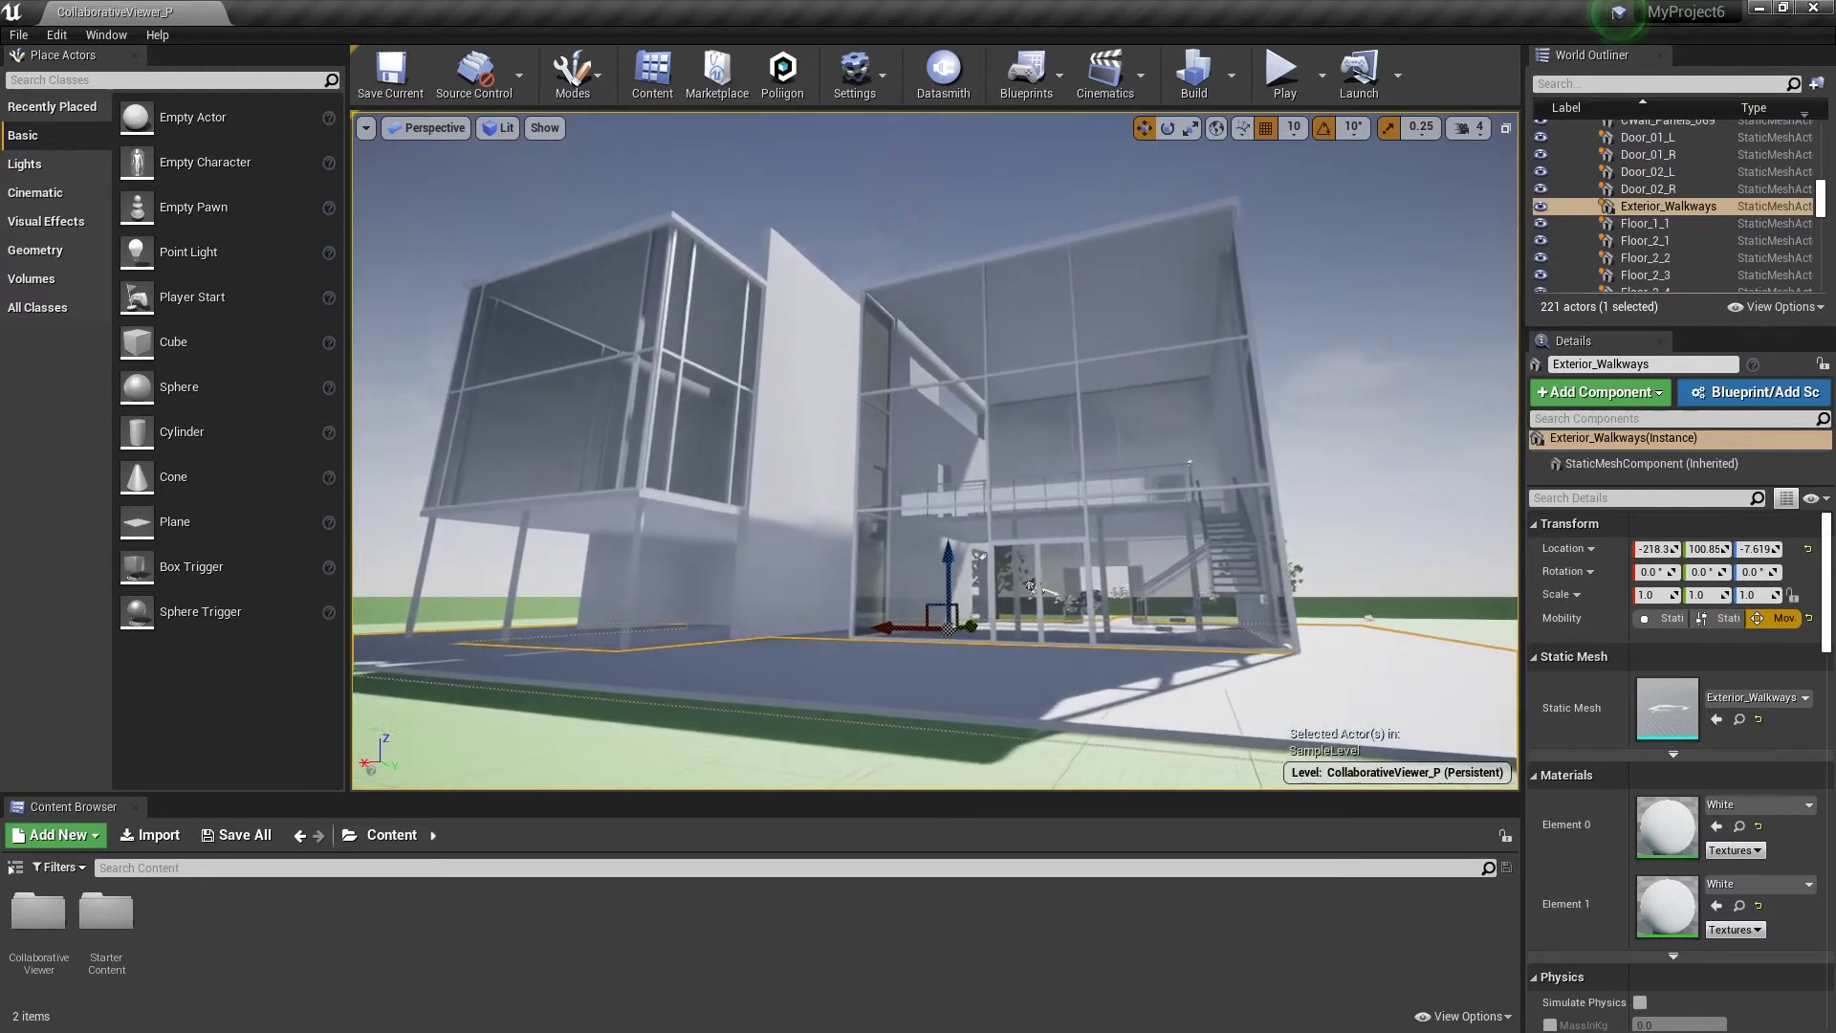
{"action": "scroll", "coordinate": [935, 450], "scroll_direction": "up", "scroll_amount": 3}
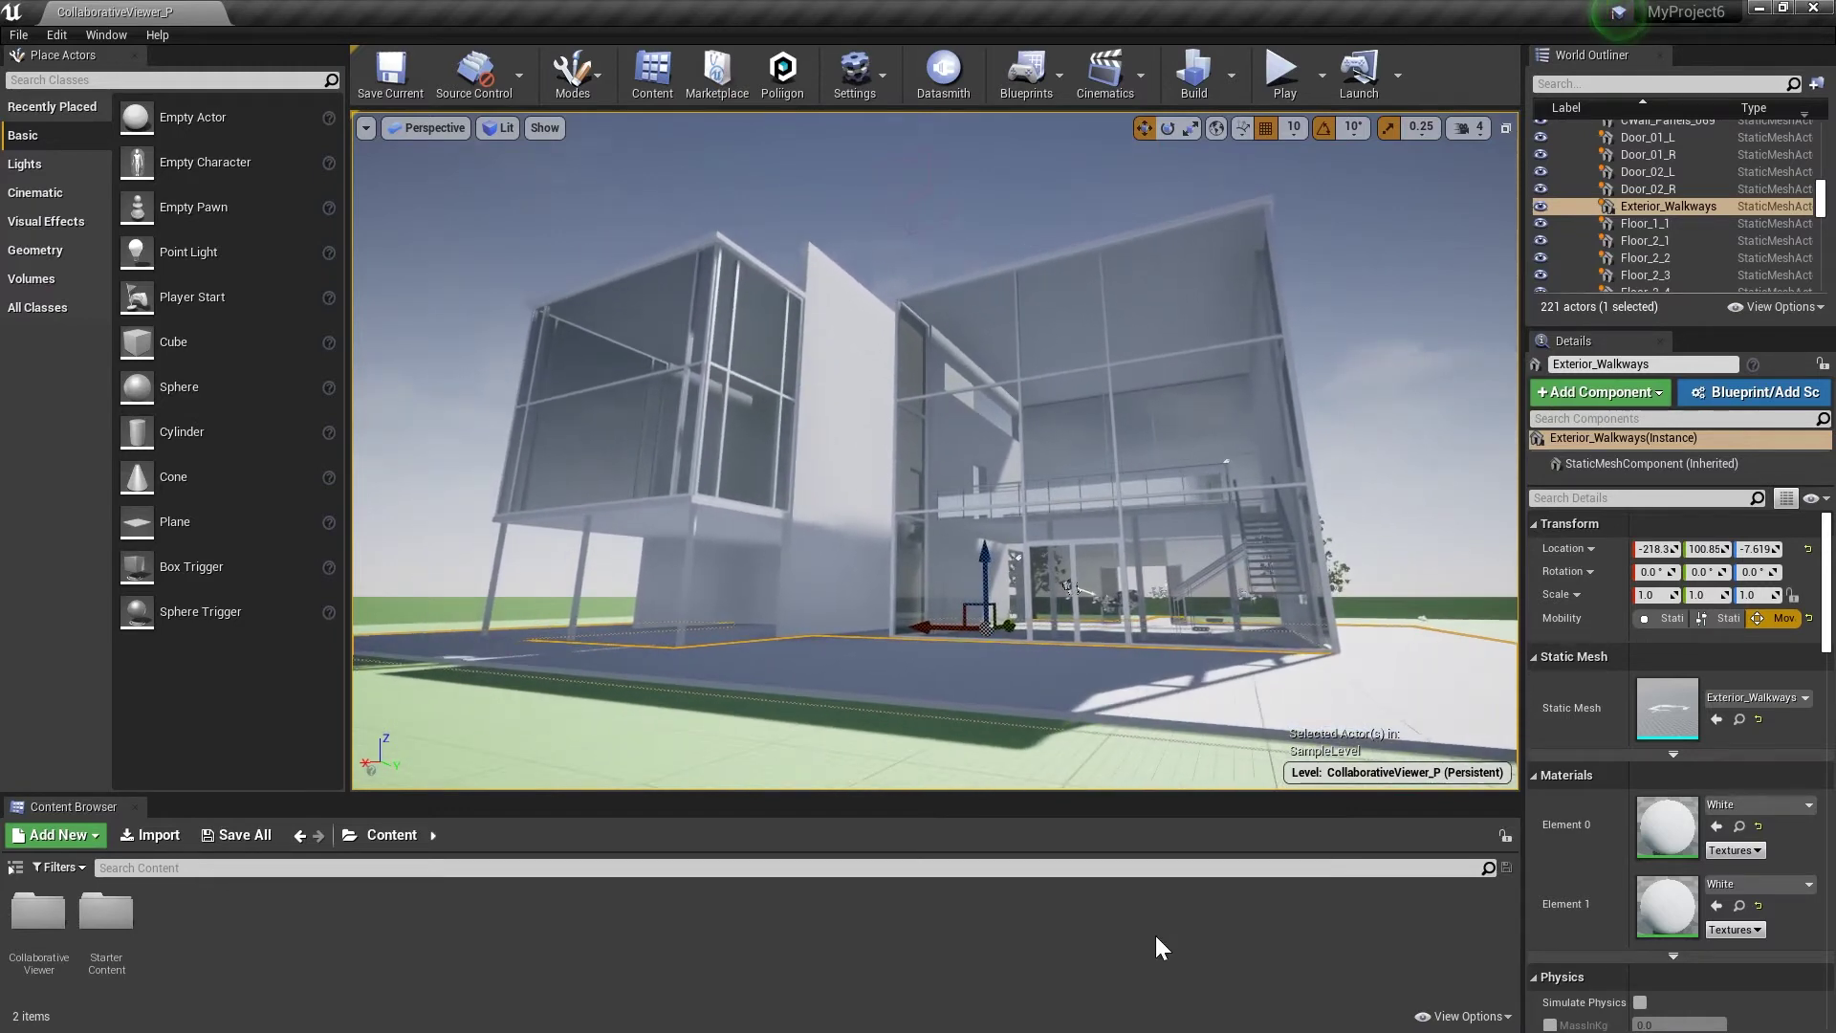
{"action": "scroll", "coordinate": [935, 450], "scroll_direction": "up", "scroll_amount": 8}
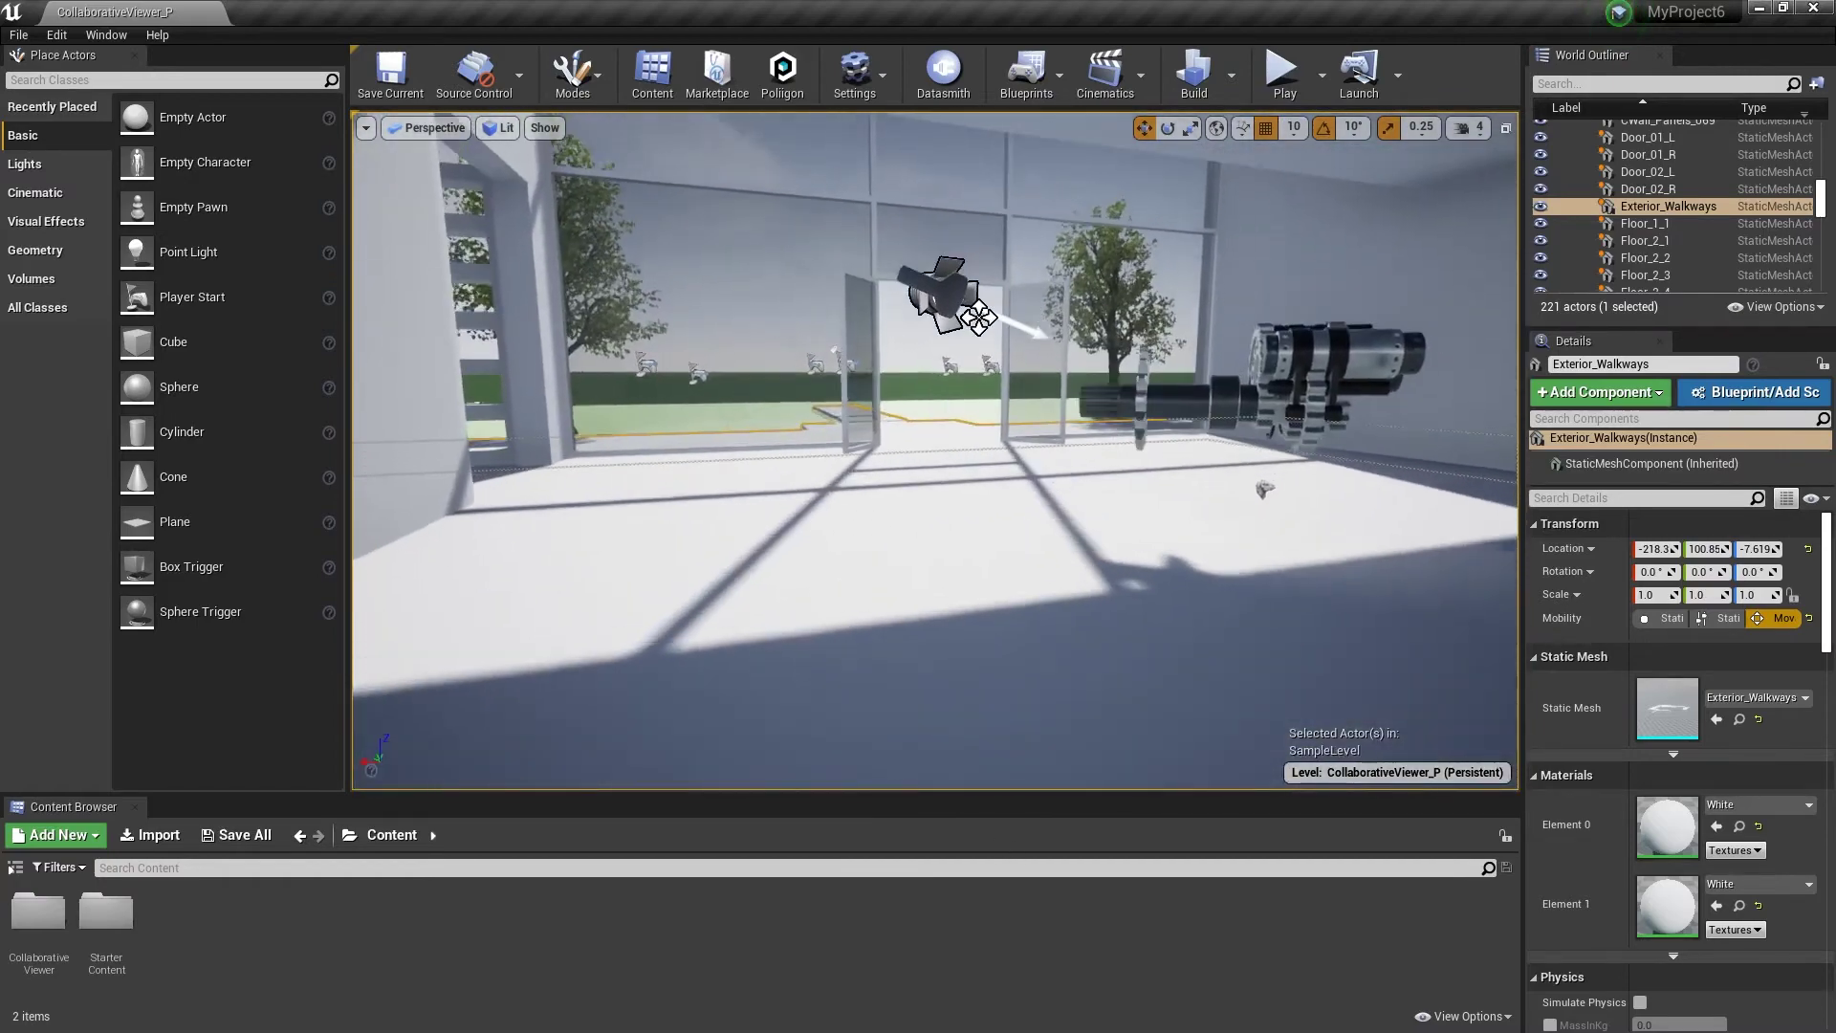
{"action": "left_click", "coordinate": [861, 378]}
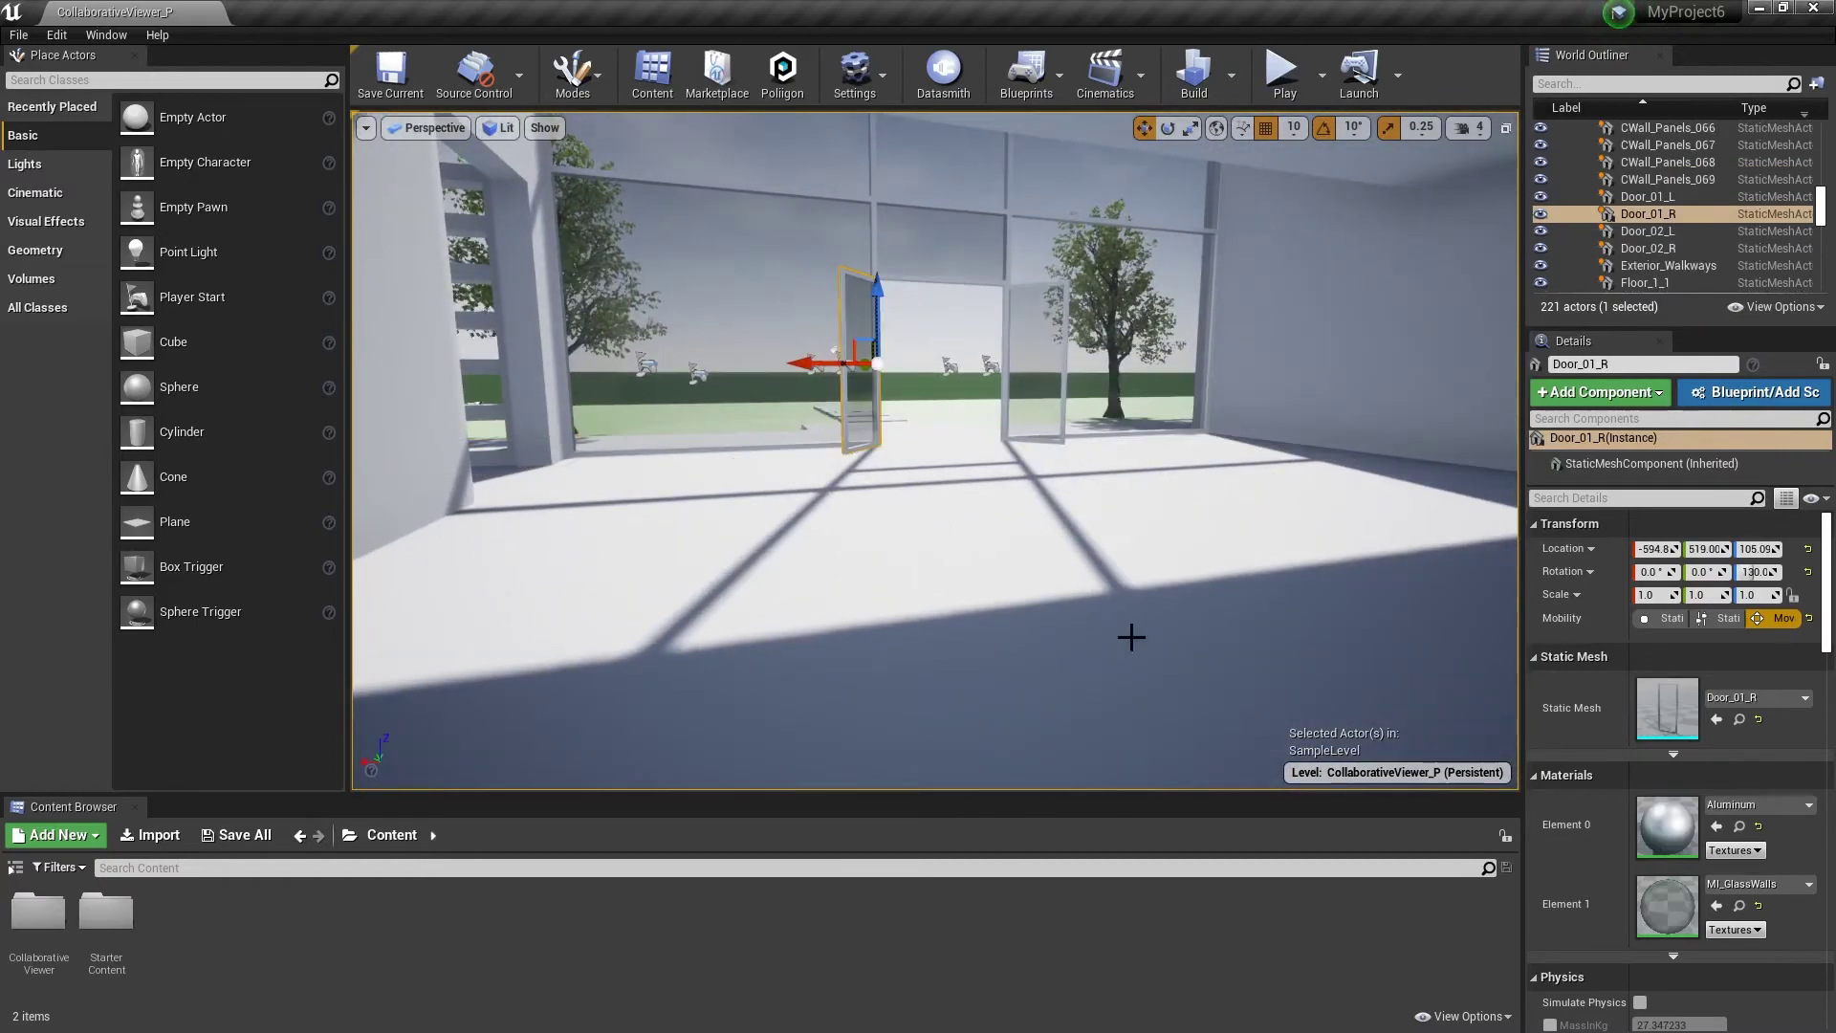
{"action": "left_click", "coordinate": [784, 84]}
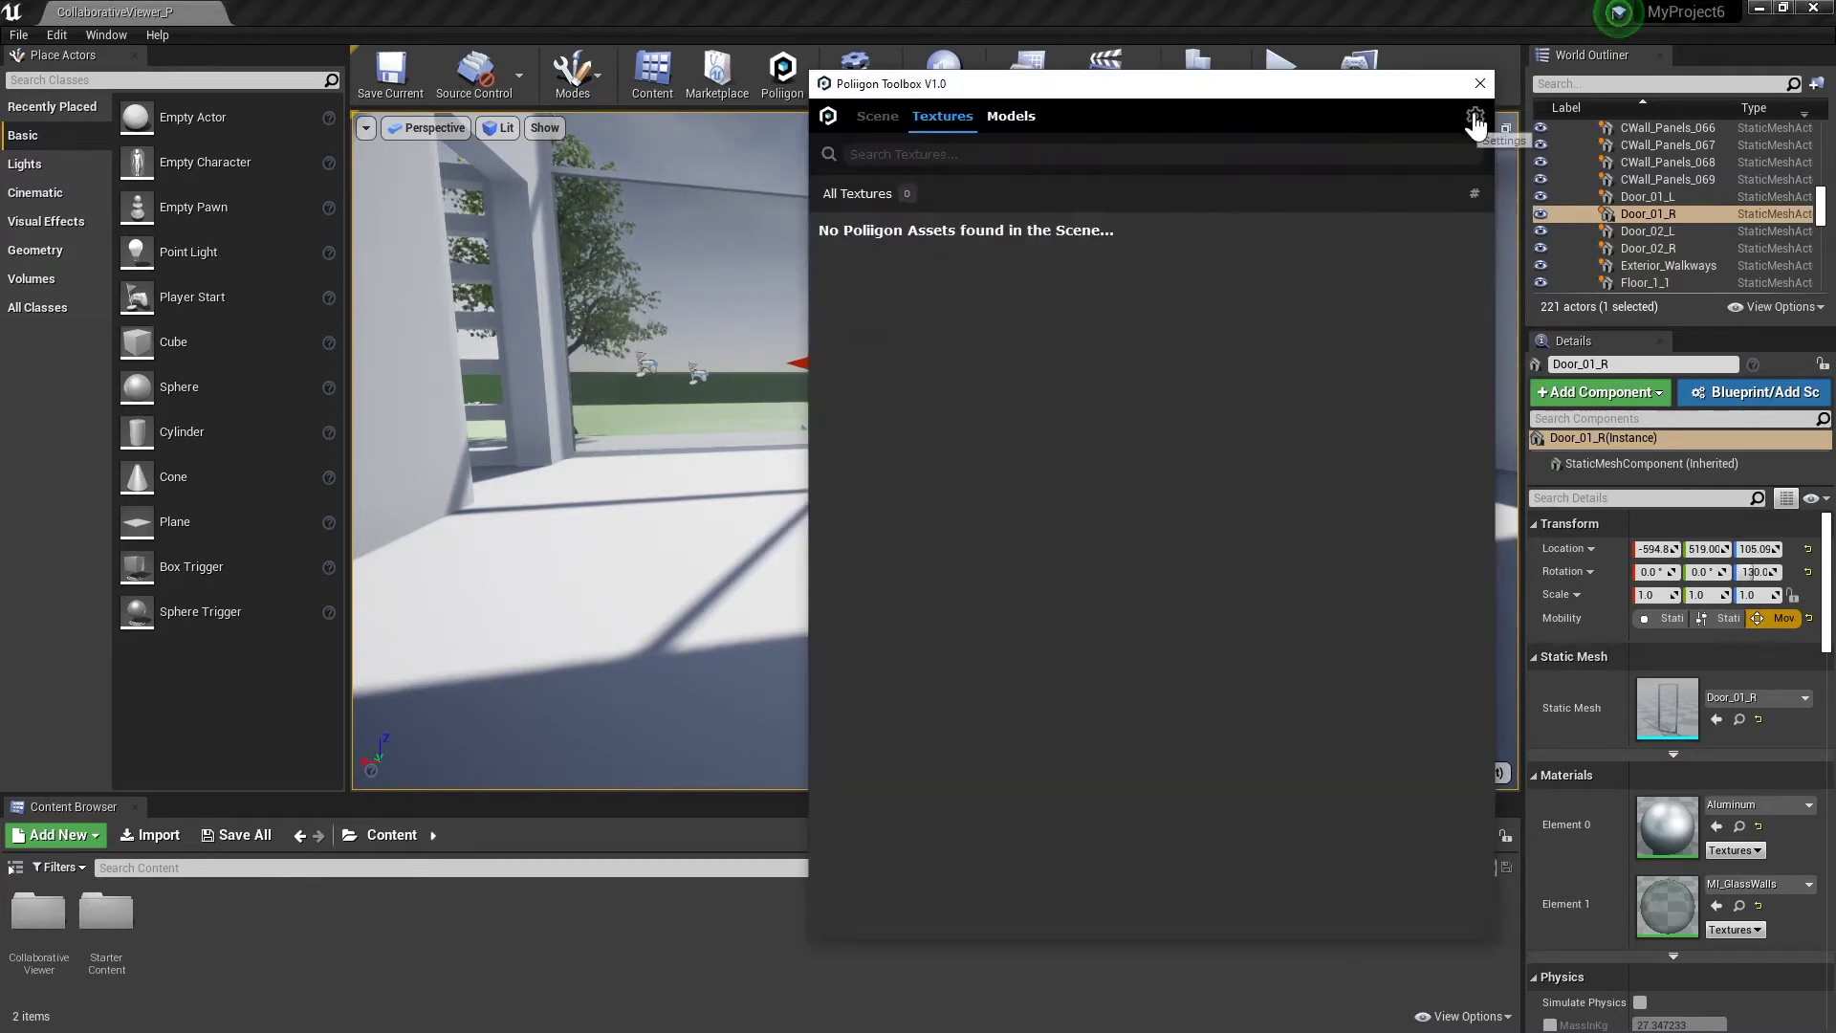
{"action": "left_click", "coordinate": [1475, 119]}
Set the toolbox library to the Google Drive Poliigon Materials folder and select WoodFlooring040
{"action": "left_click", "coordinate": [1492, 152]}
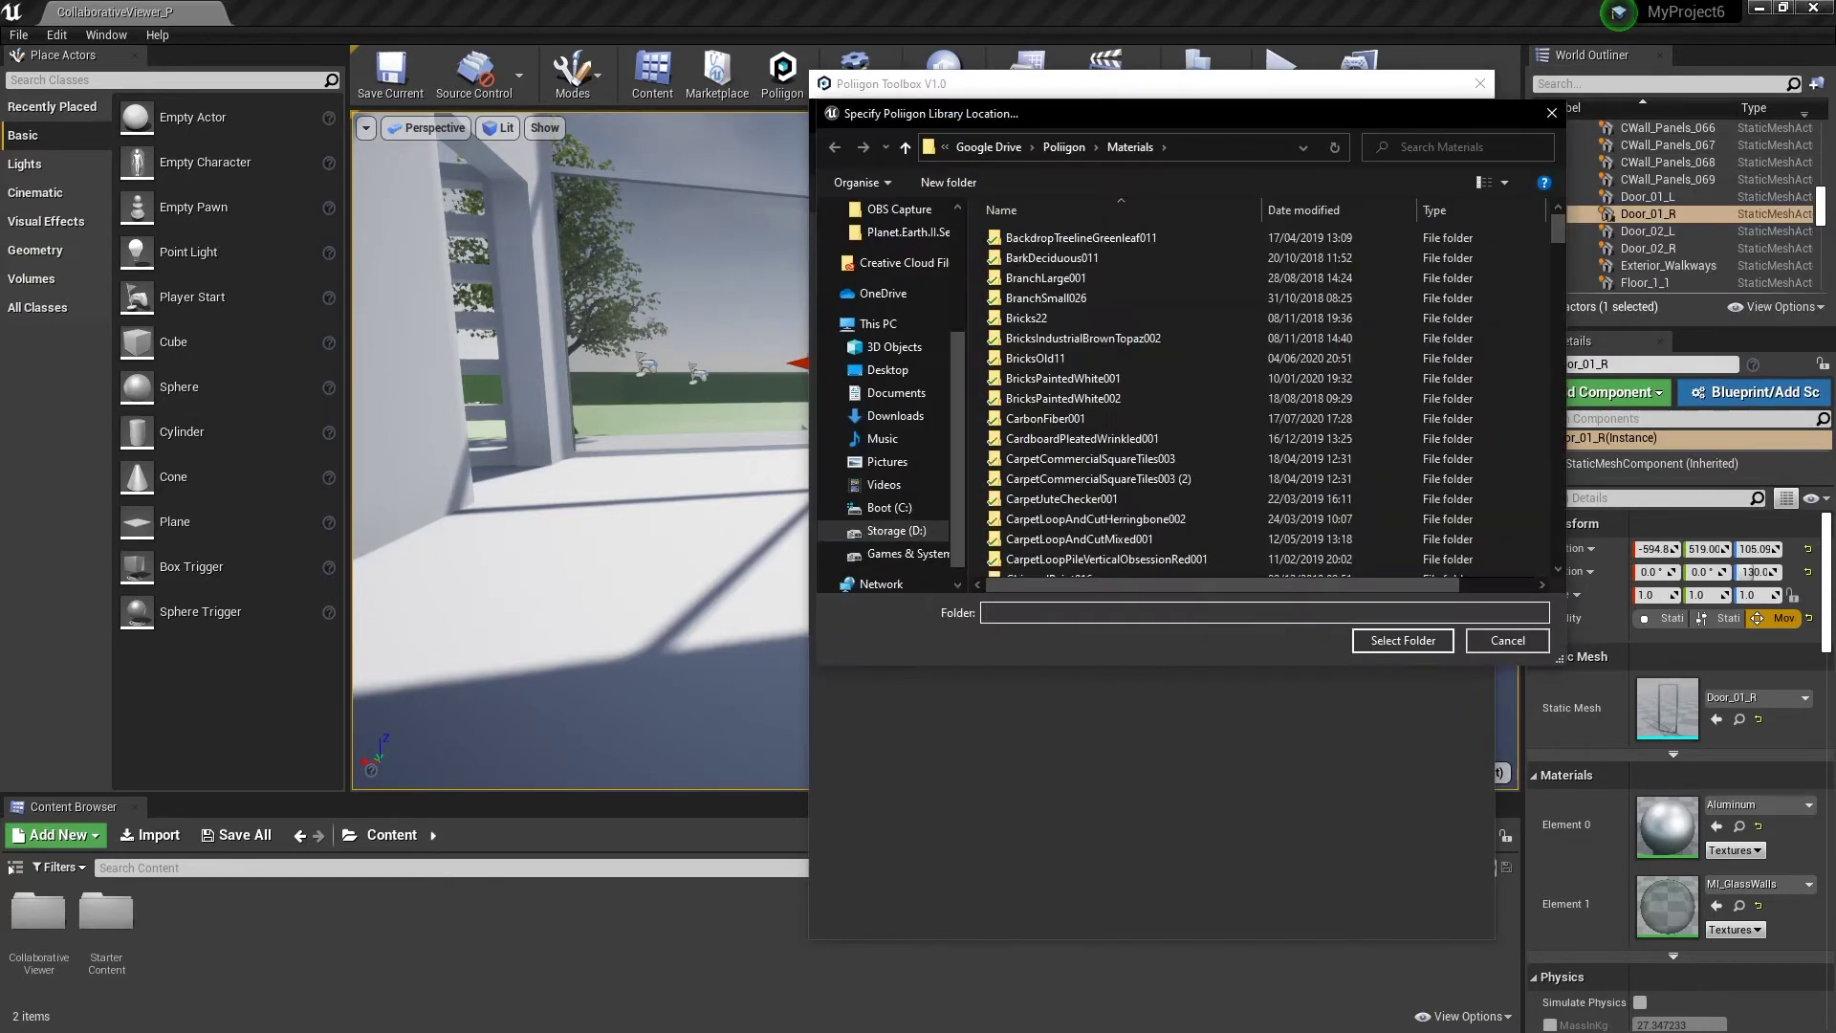
{"action": "left_click", "coordinate": [1215, 148]}
{"action": "scroll", "coordinate": [1243, 402], "scroll_direction": "down", "scroll_amount": 2}
{"action": "scroll", "coordinate": [1281, 421], "scroll_direction": "up", "scroll_amount": 2}
{"action": "left_click", "coordinate": [1403, 639]}
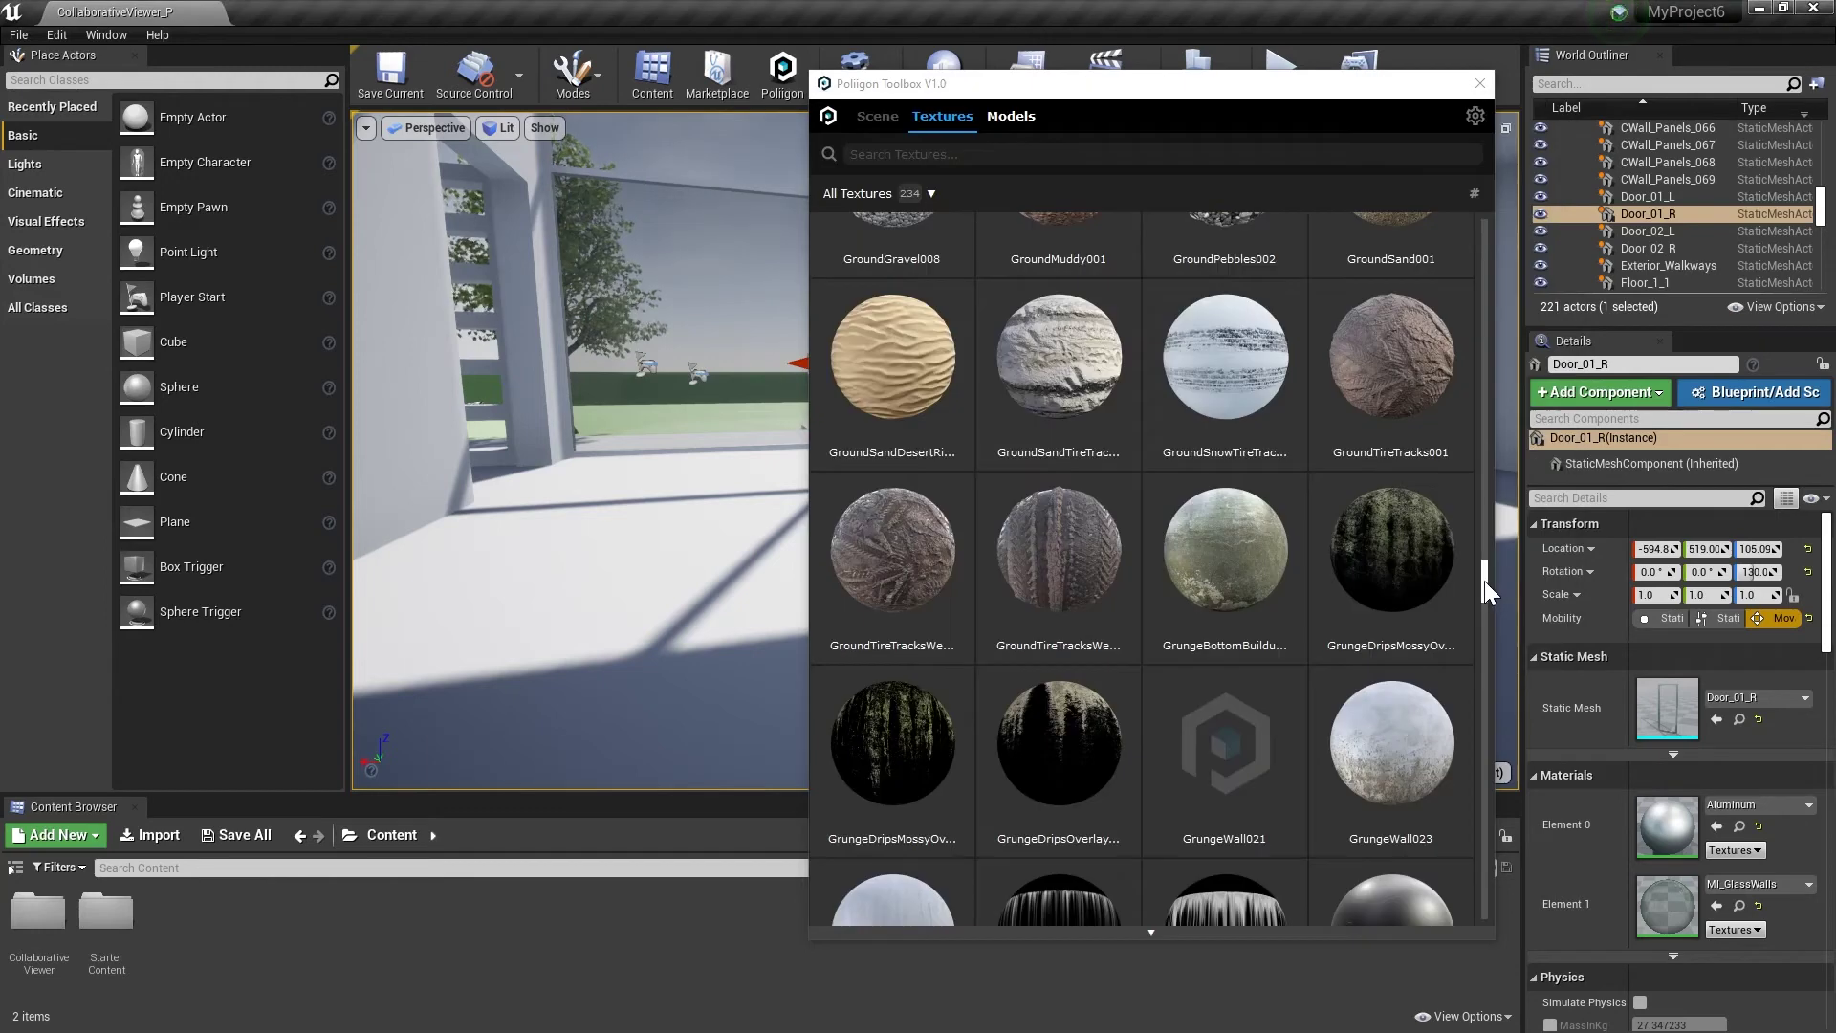
{"action": "left_click_drag", "start_coordinate": [1484, 582], "coordinate": [1531, 874]}
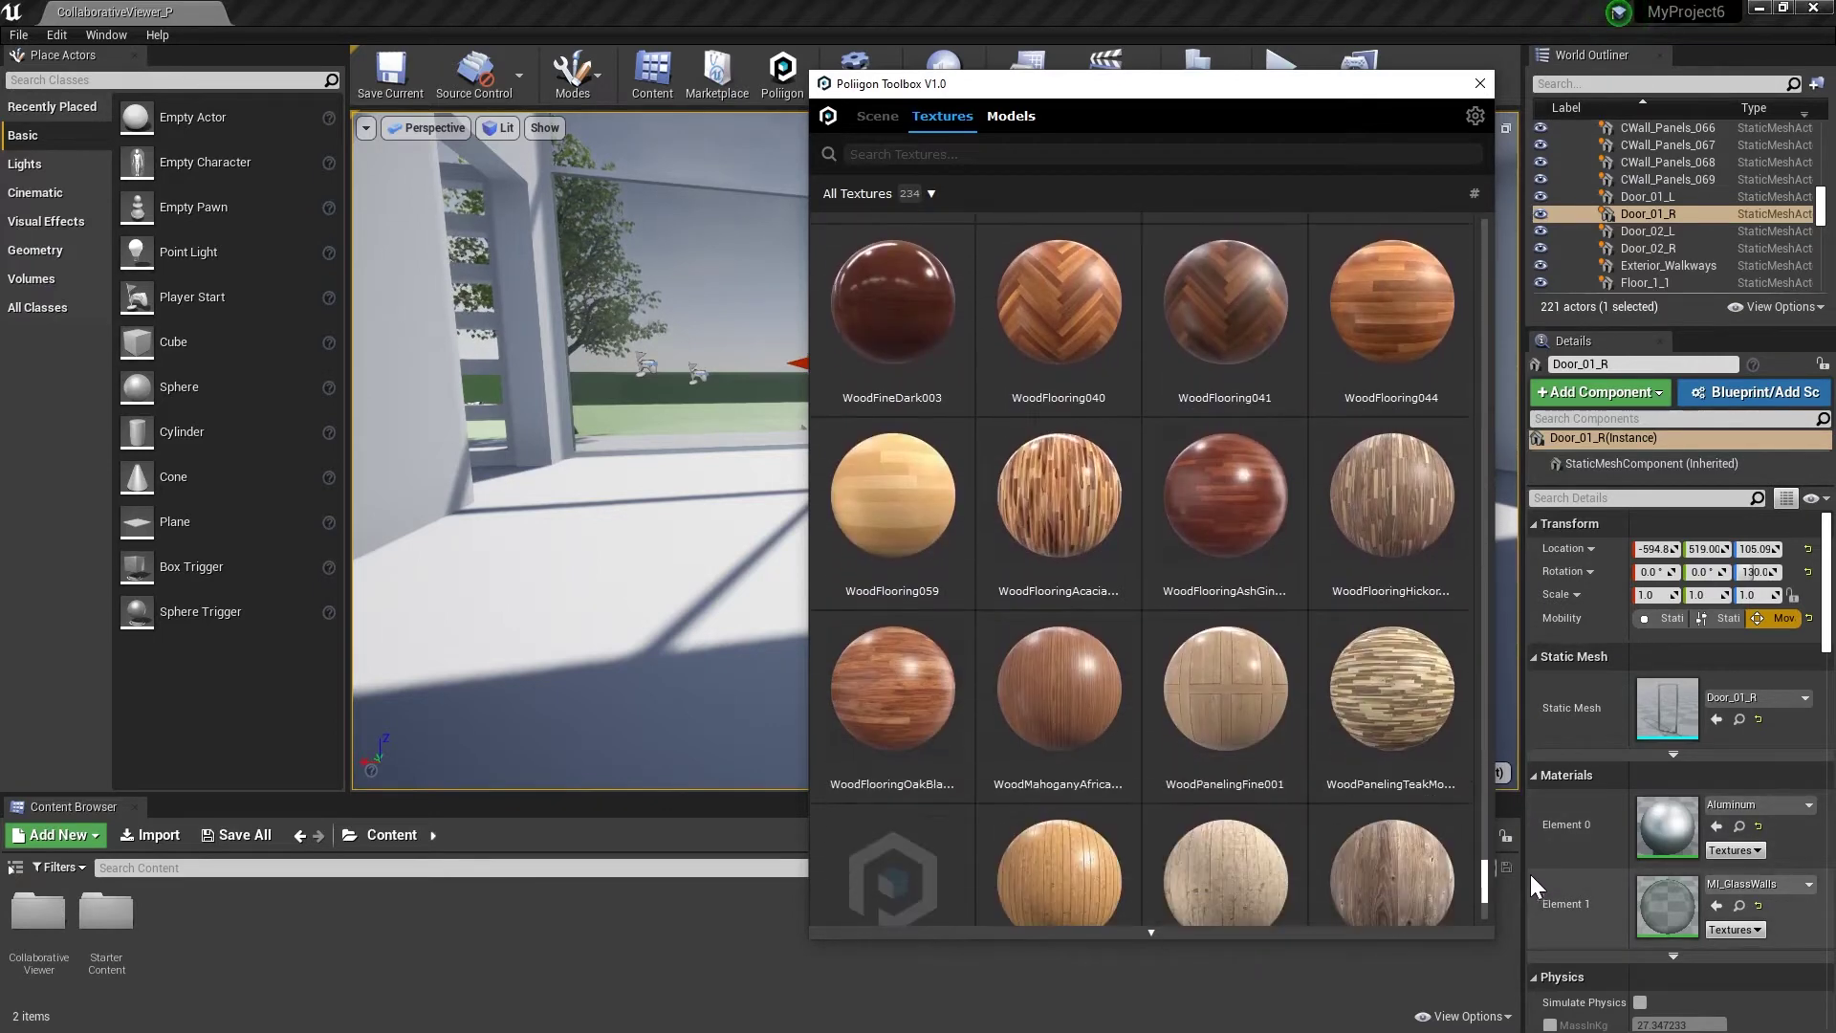
{"action": "left_click", "coordinate": [1074, 325]}
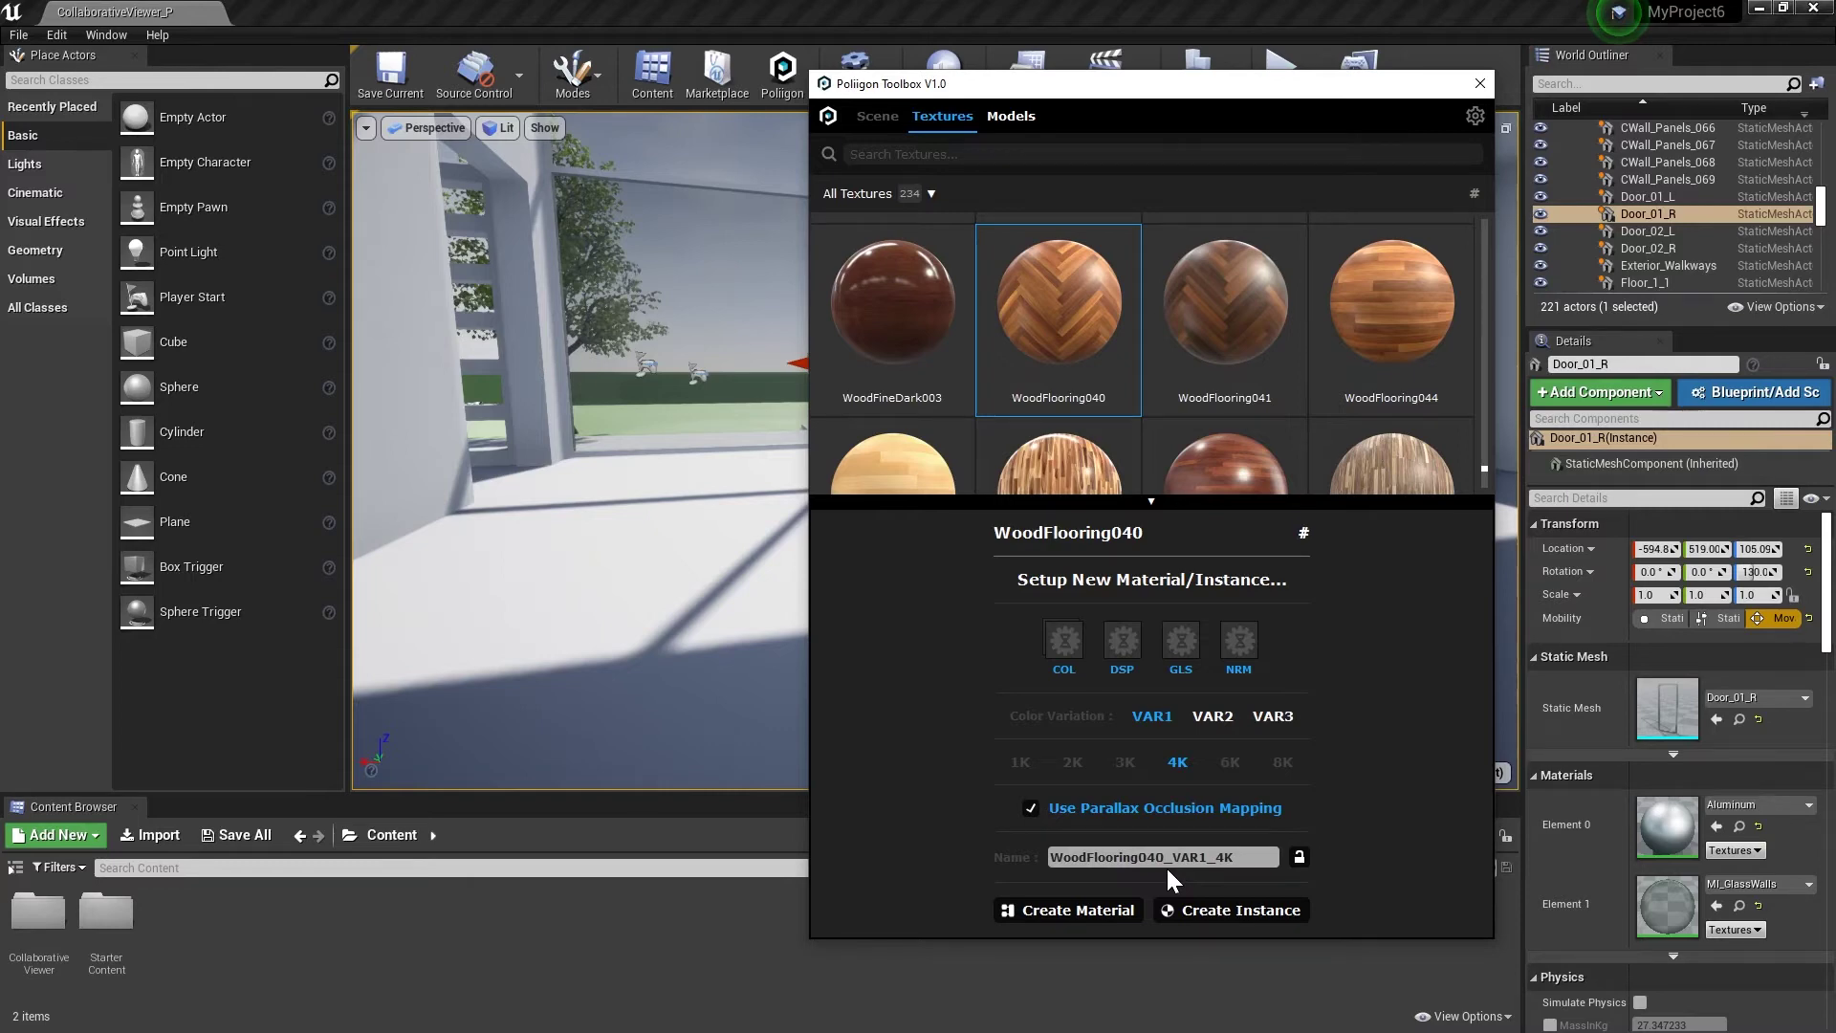
Create the WoodFlooring040_VAR1_4K material instance with 4K textures and parallax occlusion
{"action": "left_click", "coordinate": [1241, 920]}
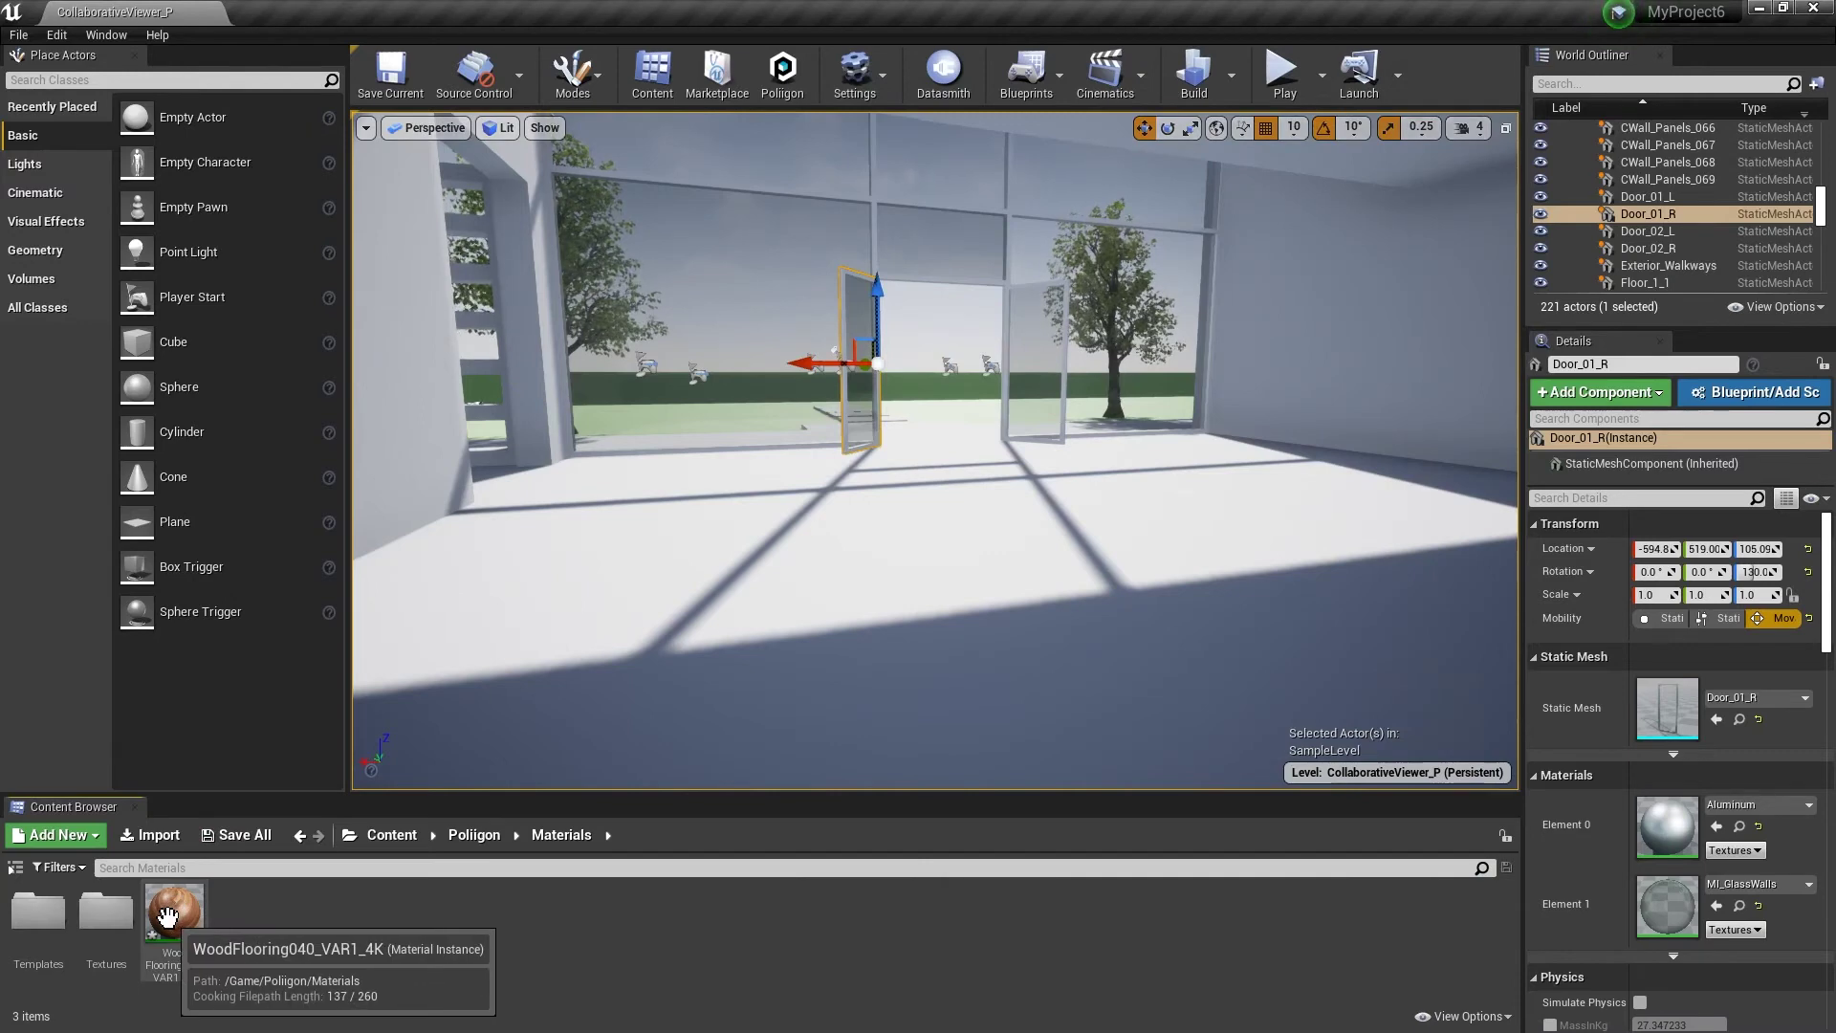
Drop WoodFlooring040_VAR1_4K onto the ground floor and open it in the instance editor
{"action": "left_click_drag", "start_coordinate": [167, 916], "coordinate": [922, 520]}
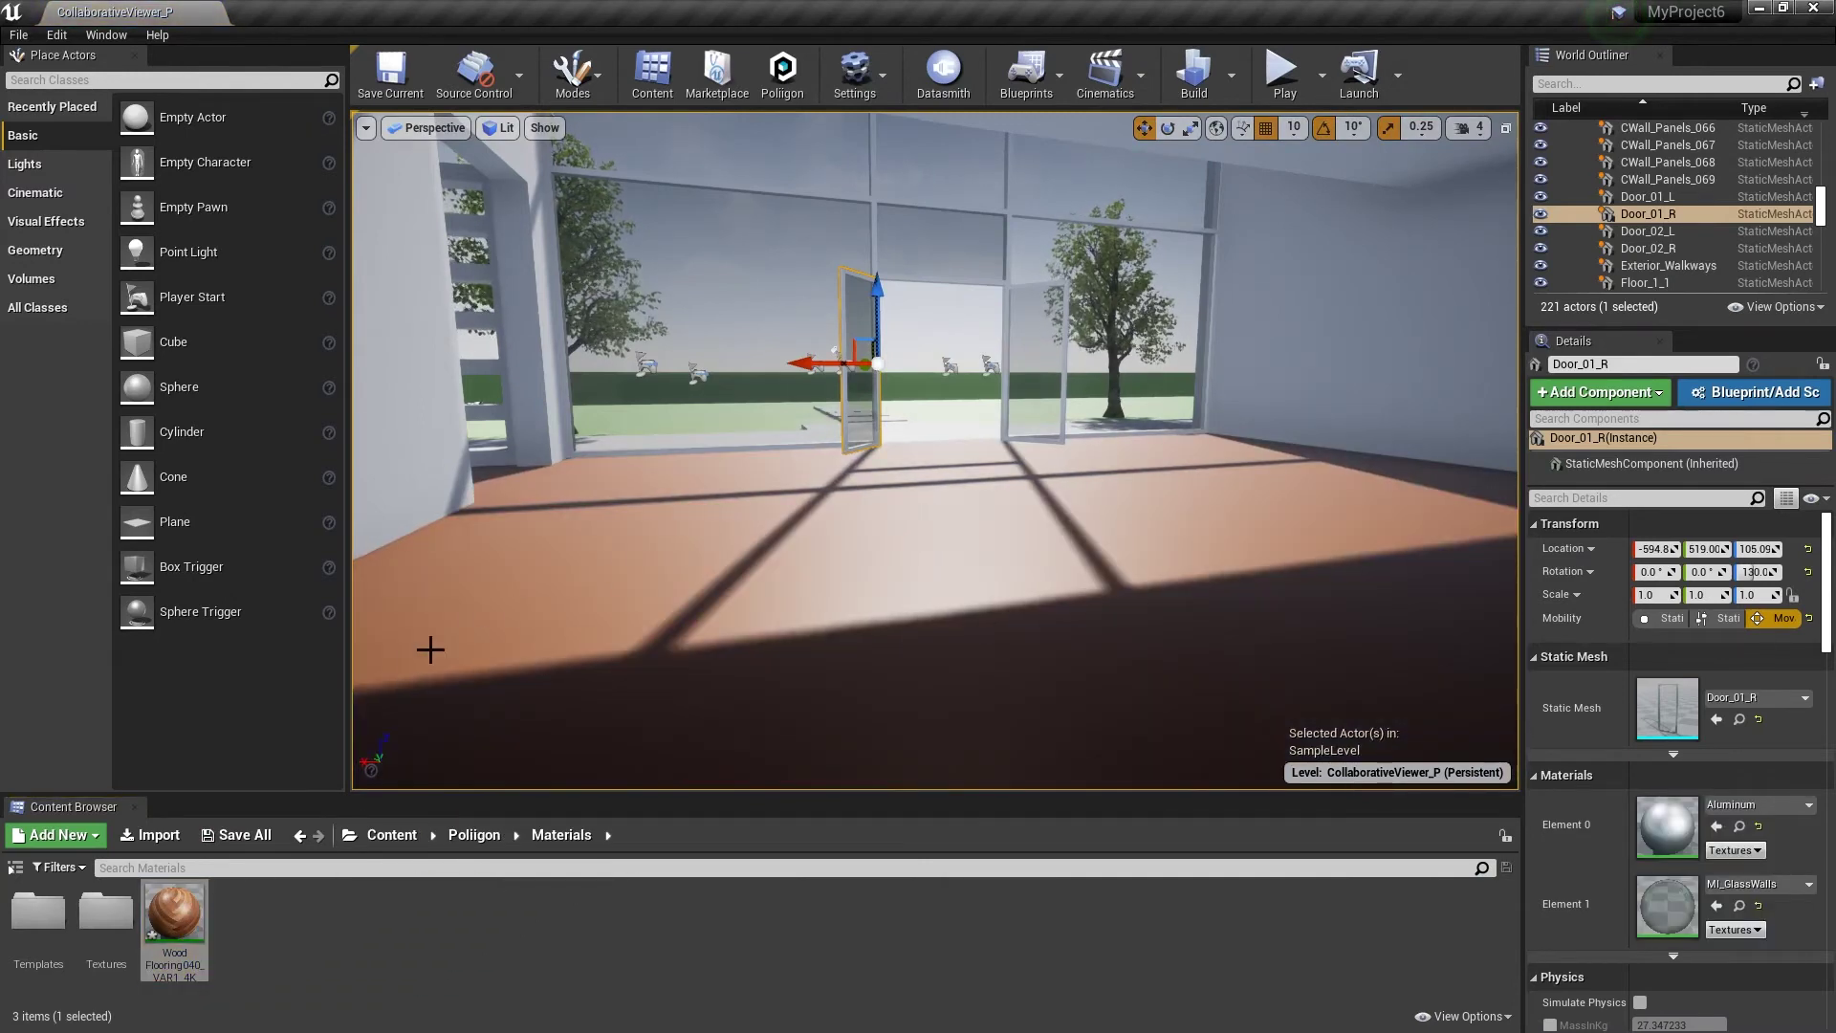
{"action": "double_click", "coordinate": [174, 921]}
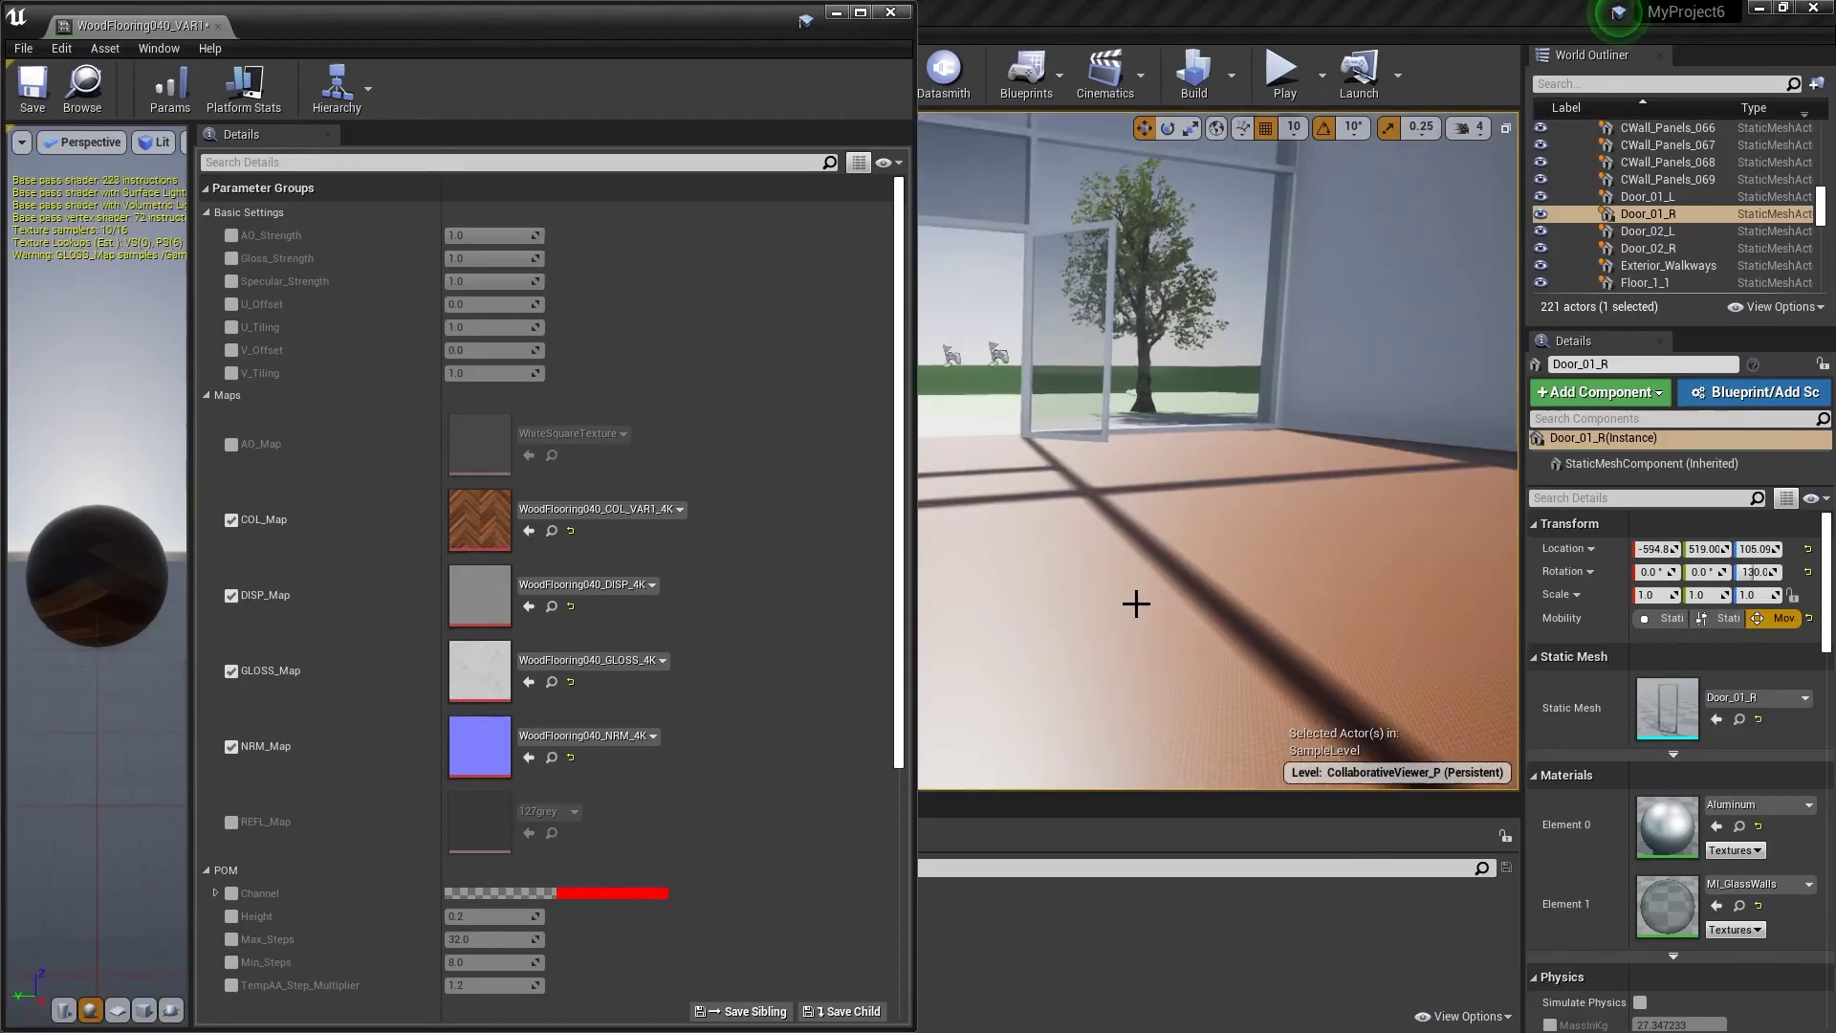
Override the floor material's U_Tiling and V_Tiling, setting both to 0.01
{"action": "left_click_drag", "start_coordinate": [1139, 603], "coordinate": [1141, 605]}
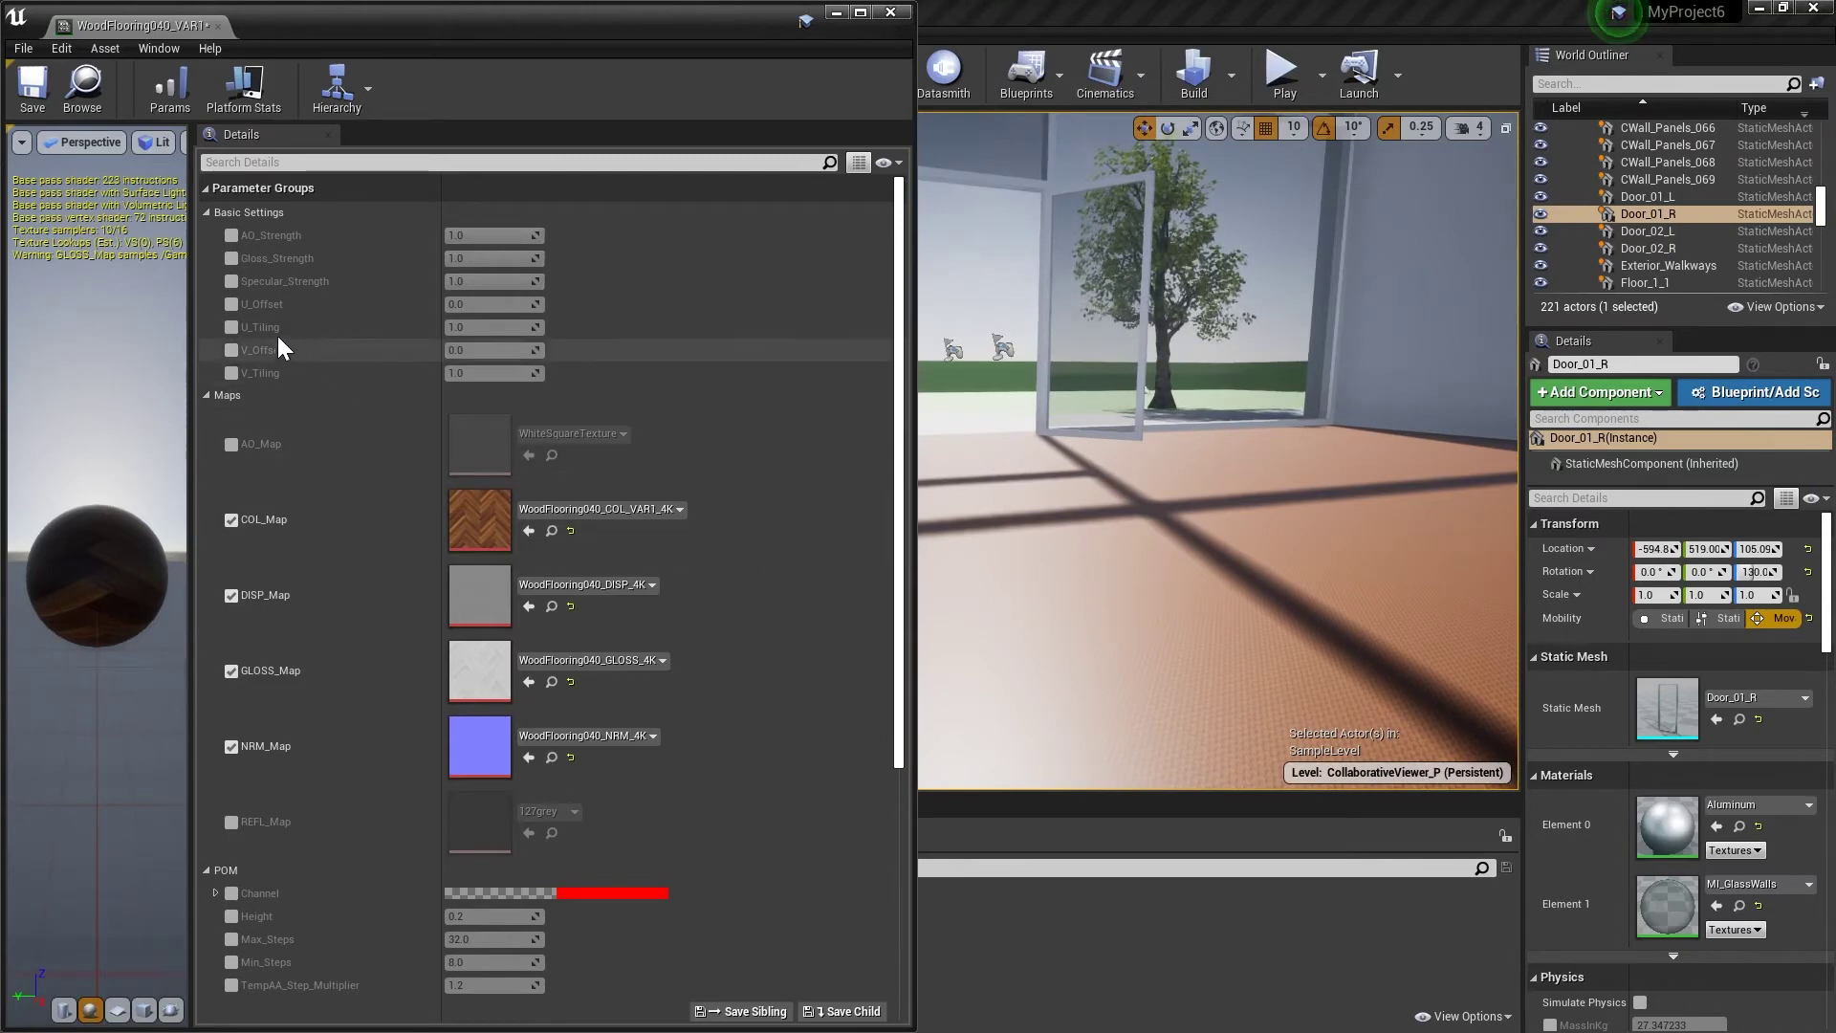
{"action": "left_click", "coordinate": [230, 327]}
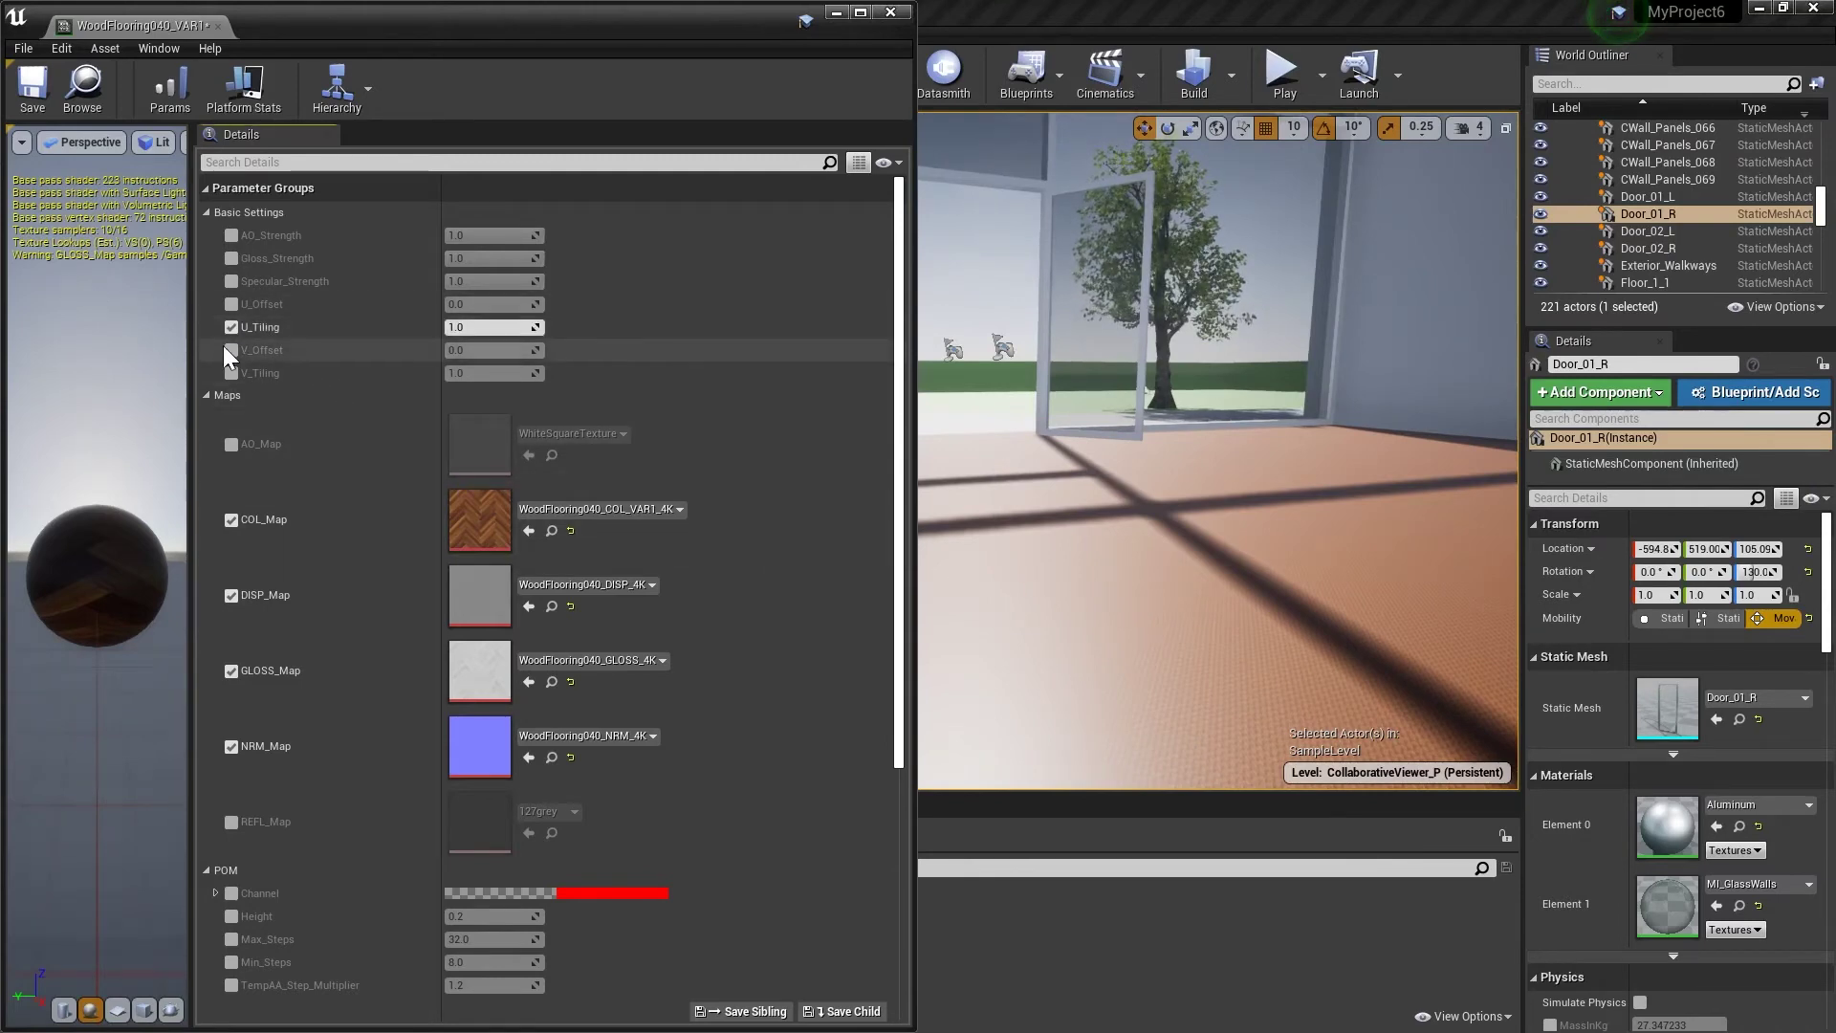
{"action": "left_click", "coordinate": [230, 373]}
{"action": "left_click", "coordinate": [493, 327]}
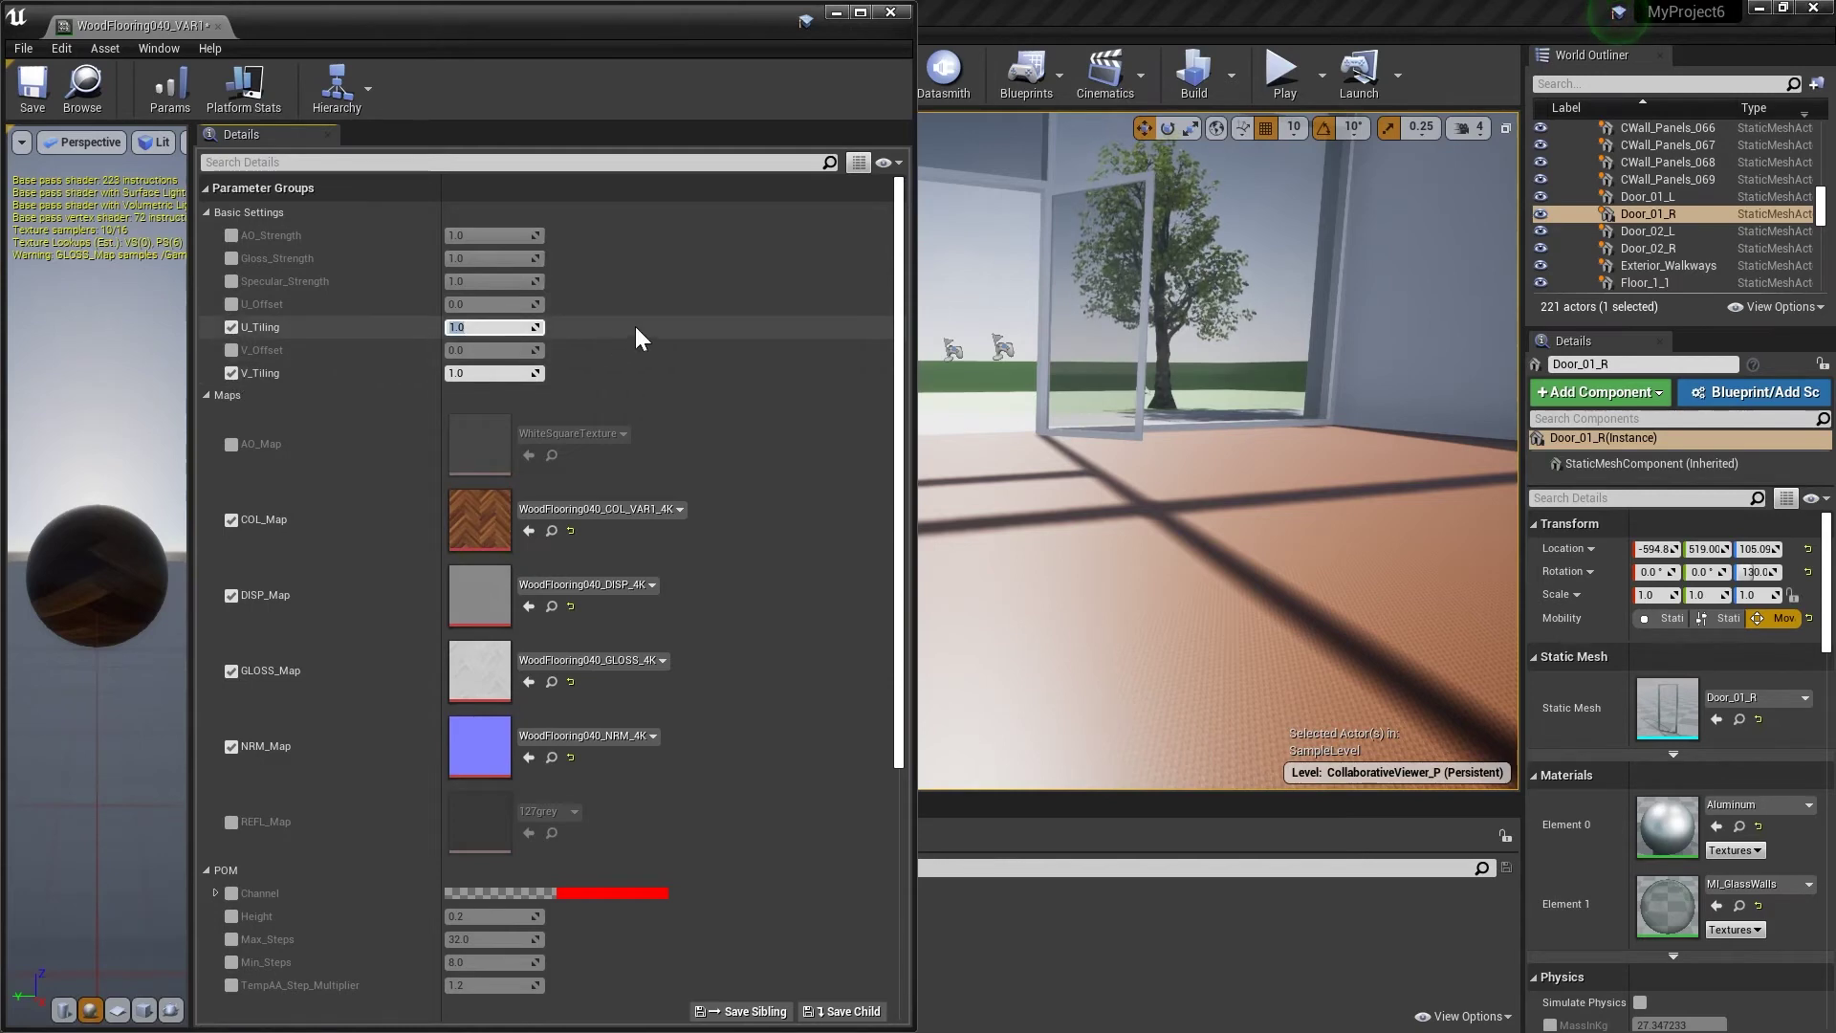
{"action": "type", "text": ".01"}
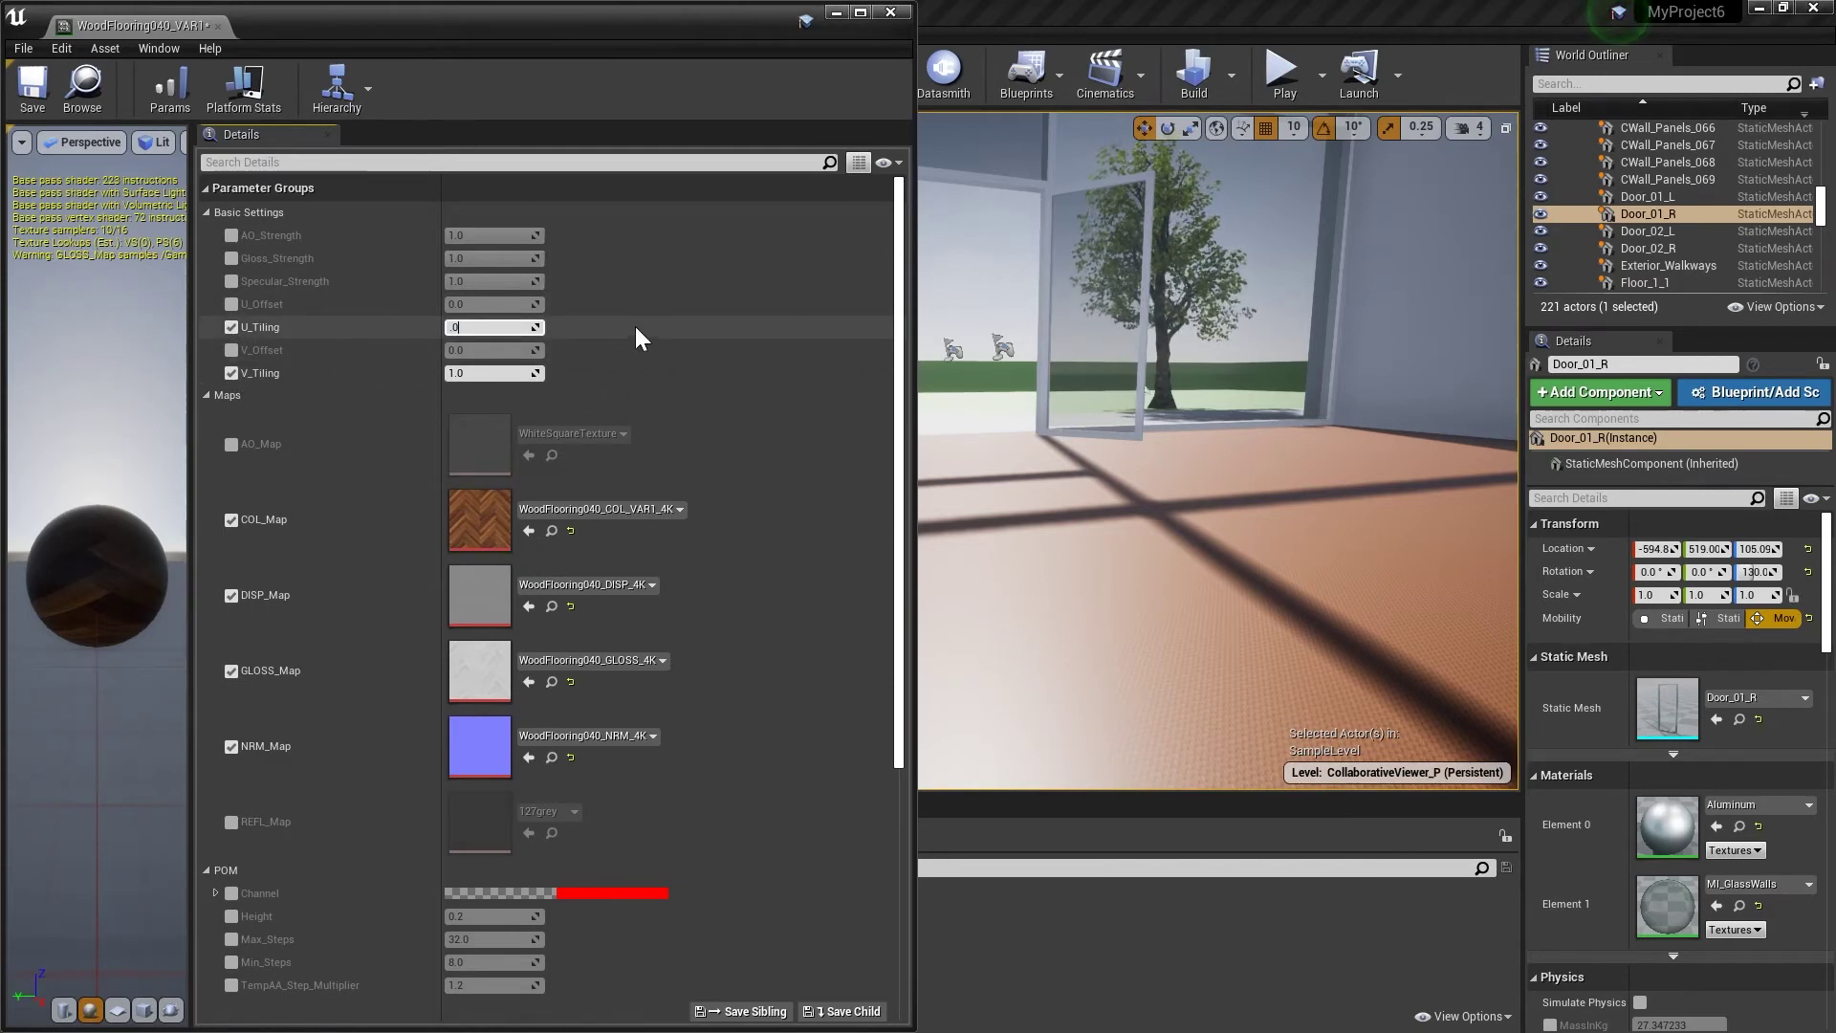
{"action": "left_click", "coordinate": [493, 373]}
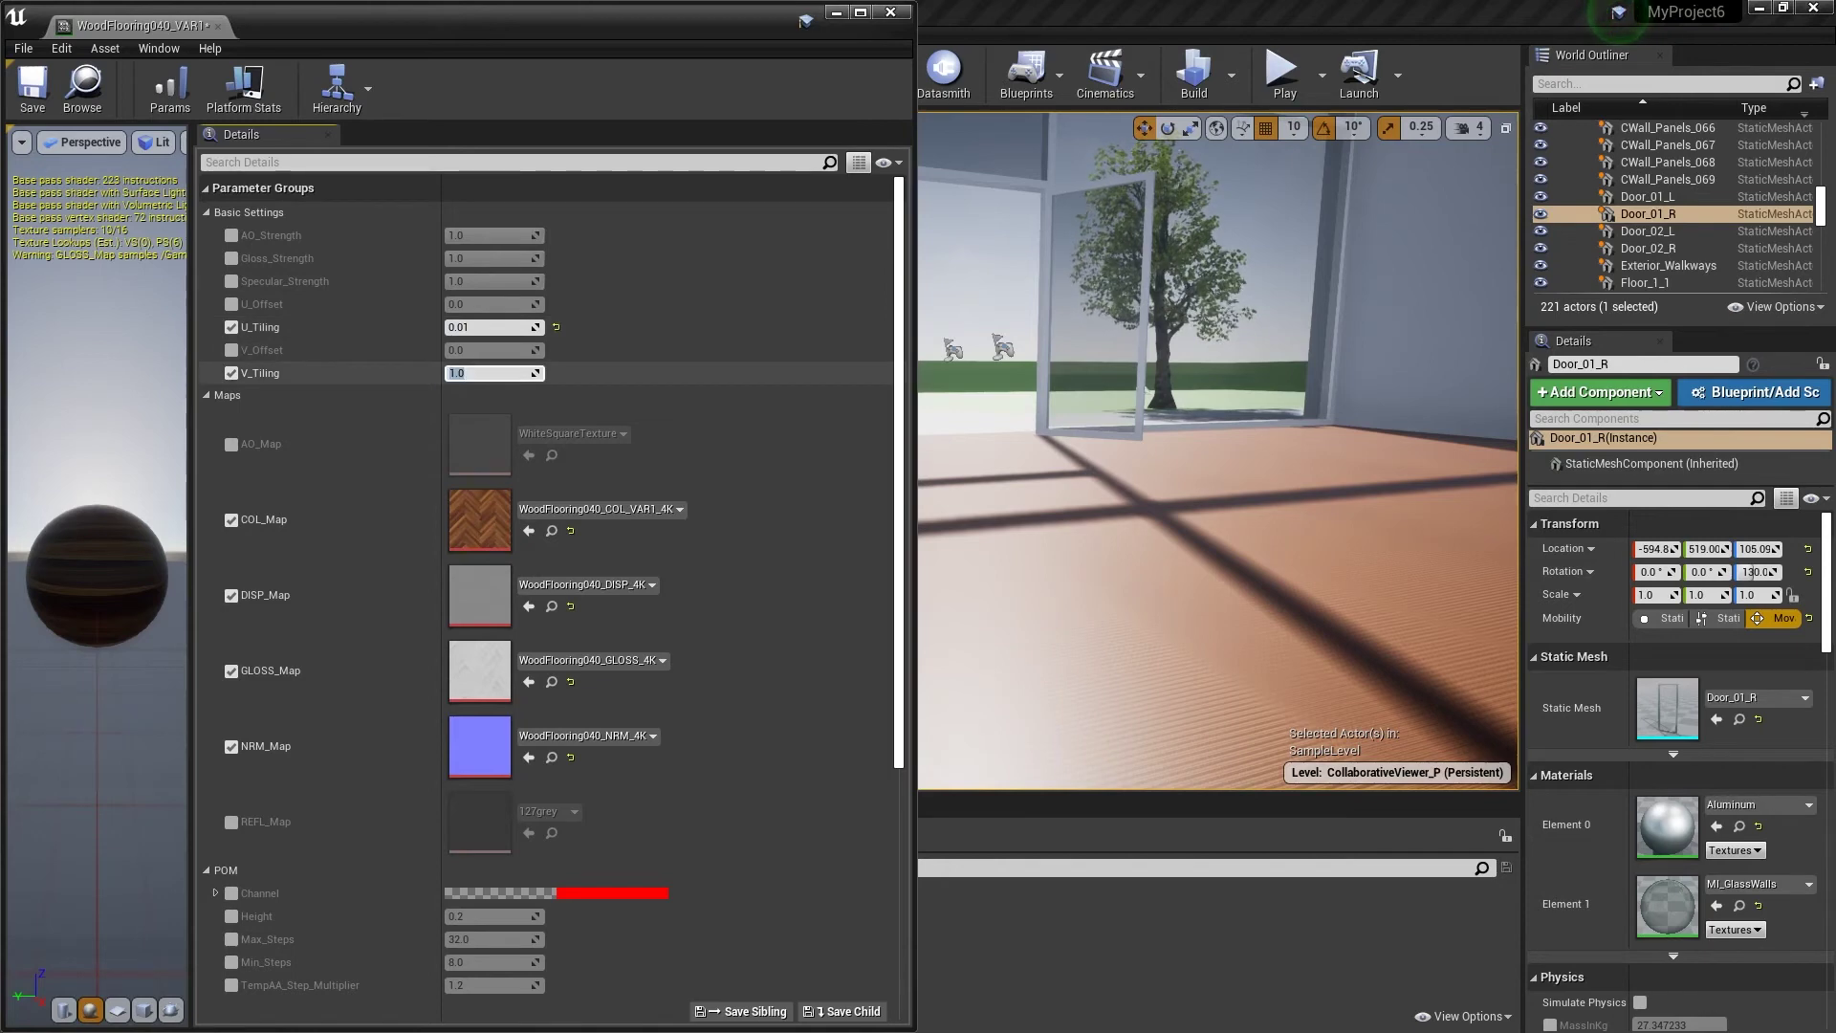
{"action": "type", "text": ".01"}
{"action": "key", "text": "Return"}
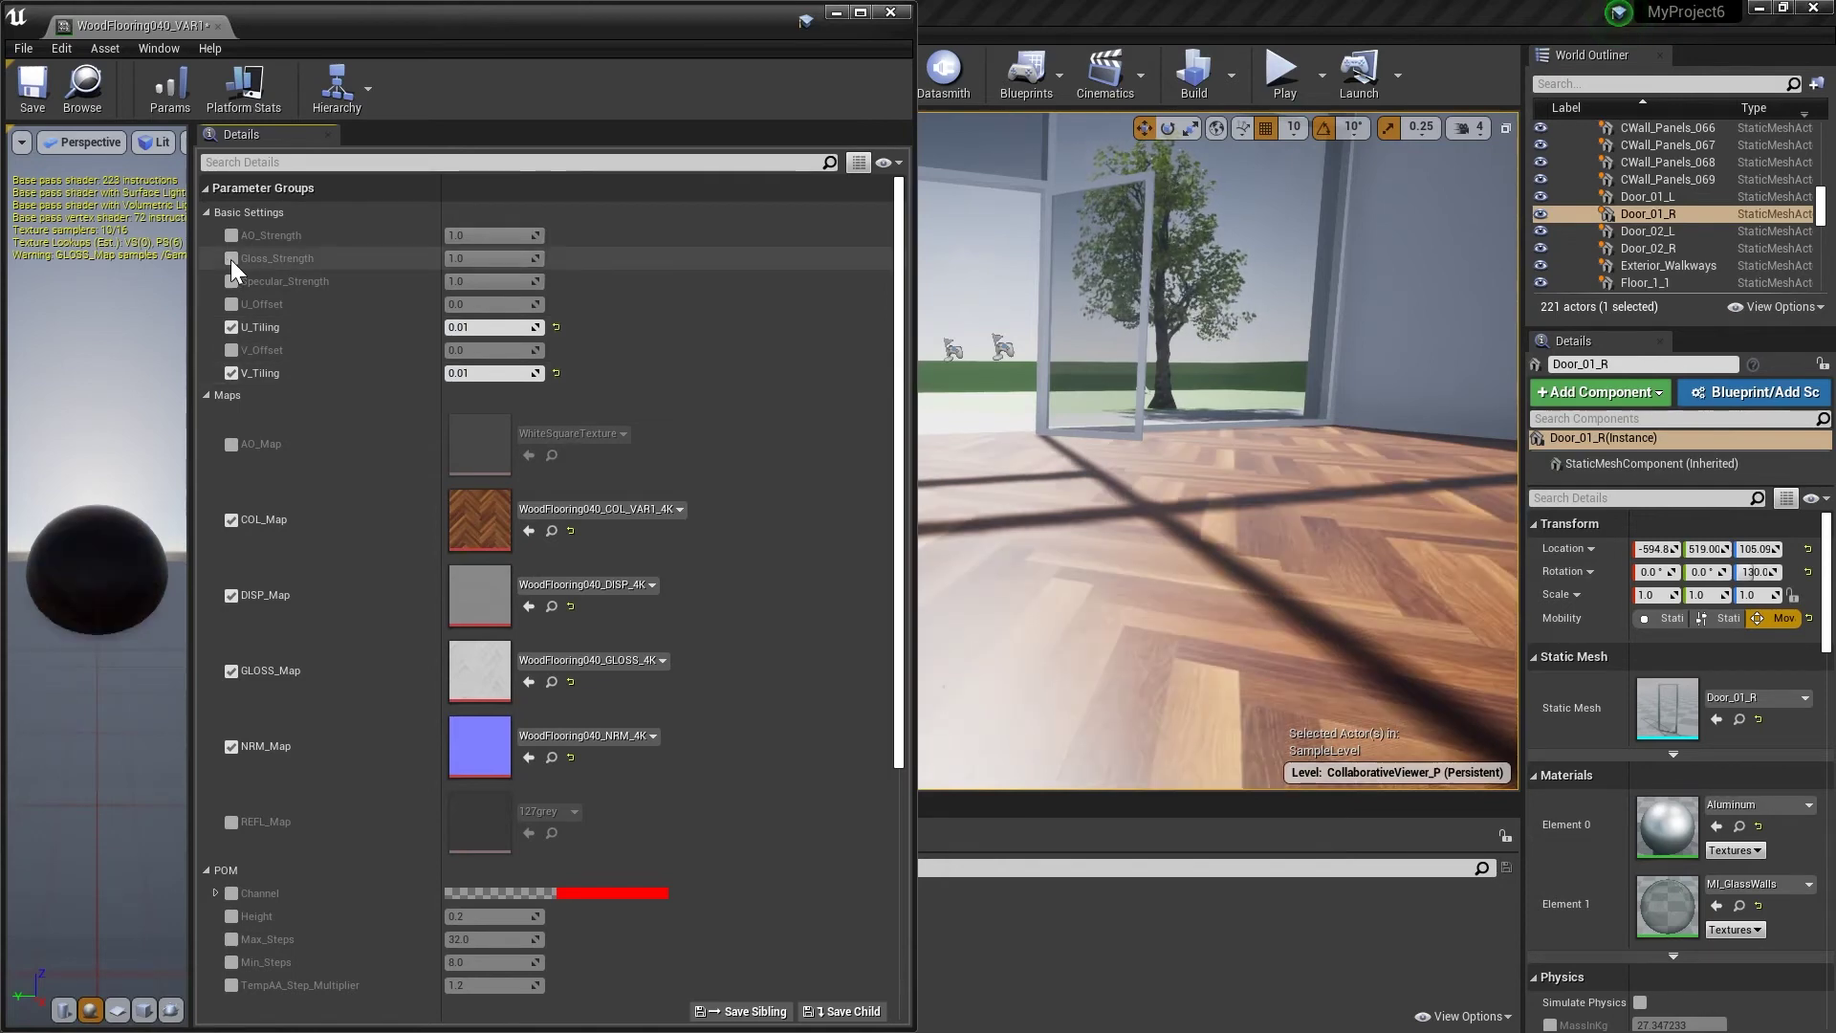
Override Gloss_Strength and set it to 0.5
{"action": "left_click", "coordinate": [231, 258]}
{"action": "left_click", "coordinate": [490, 259]}
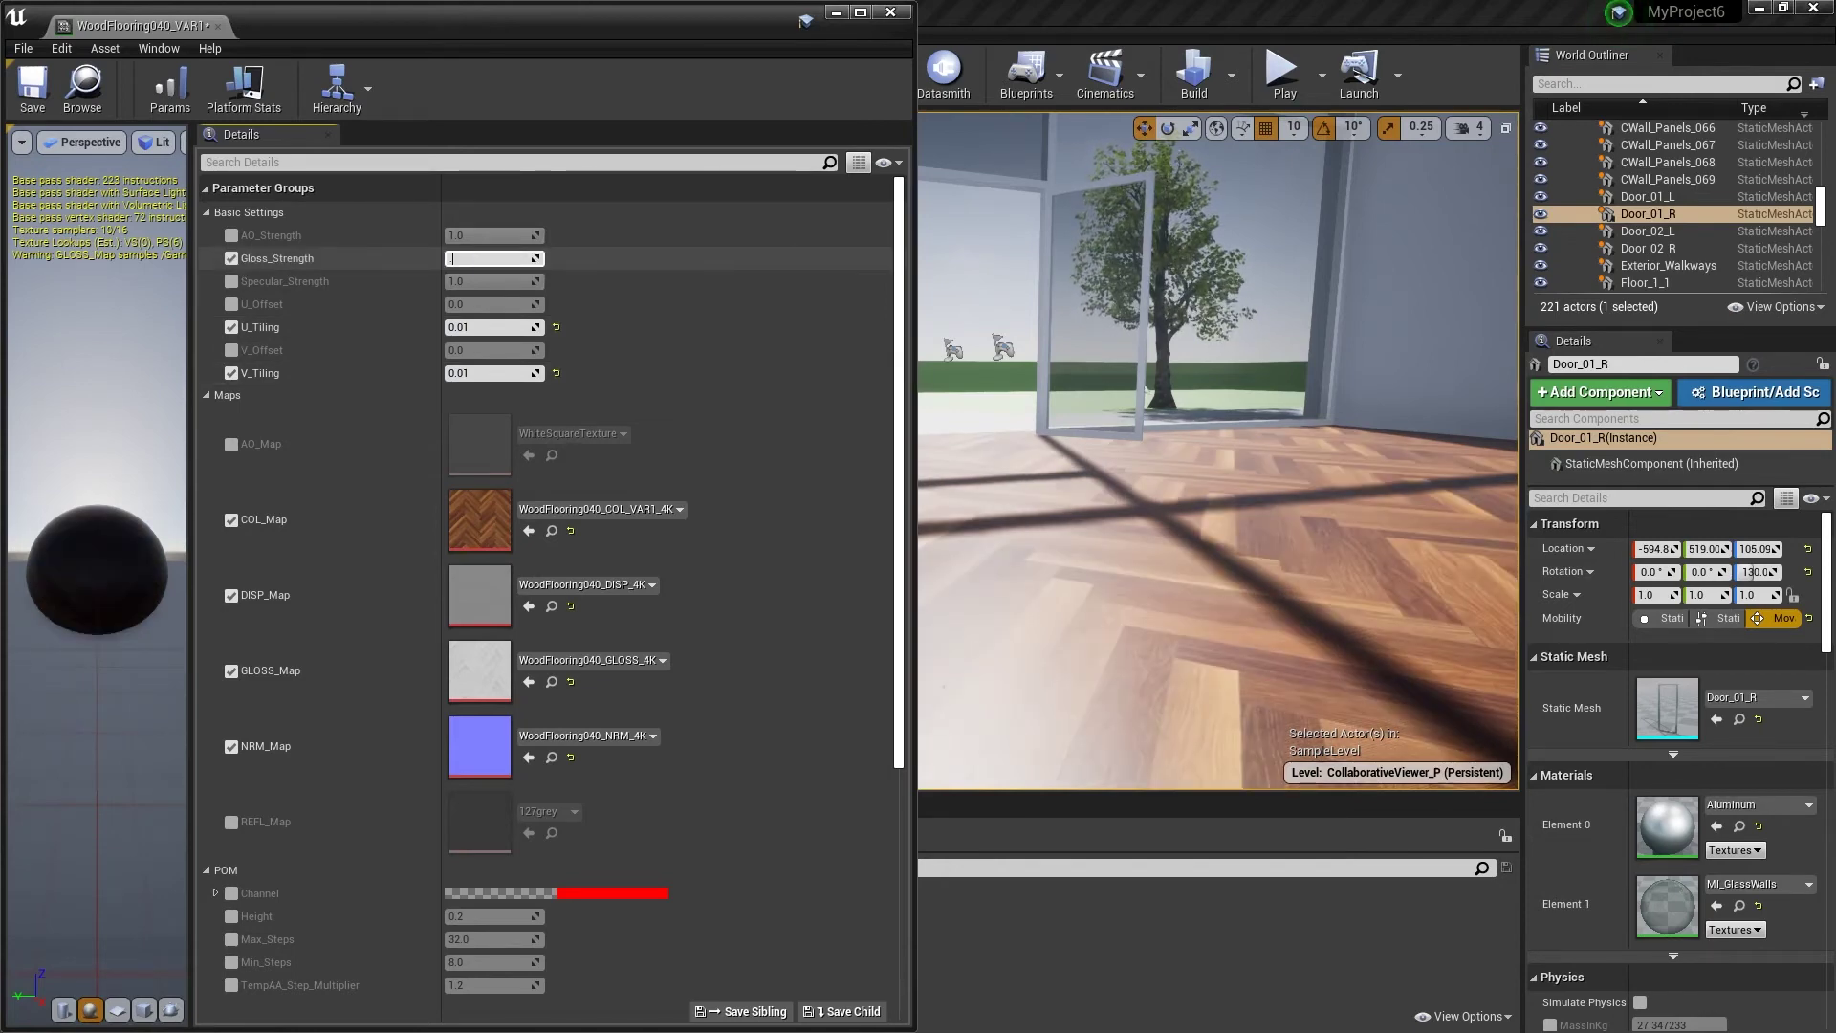
{"action": "type", "text": "0.5"}
{"action": "key", "text": "Return"}
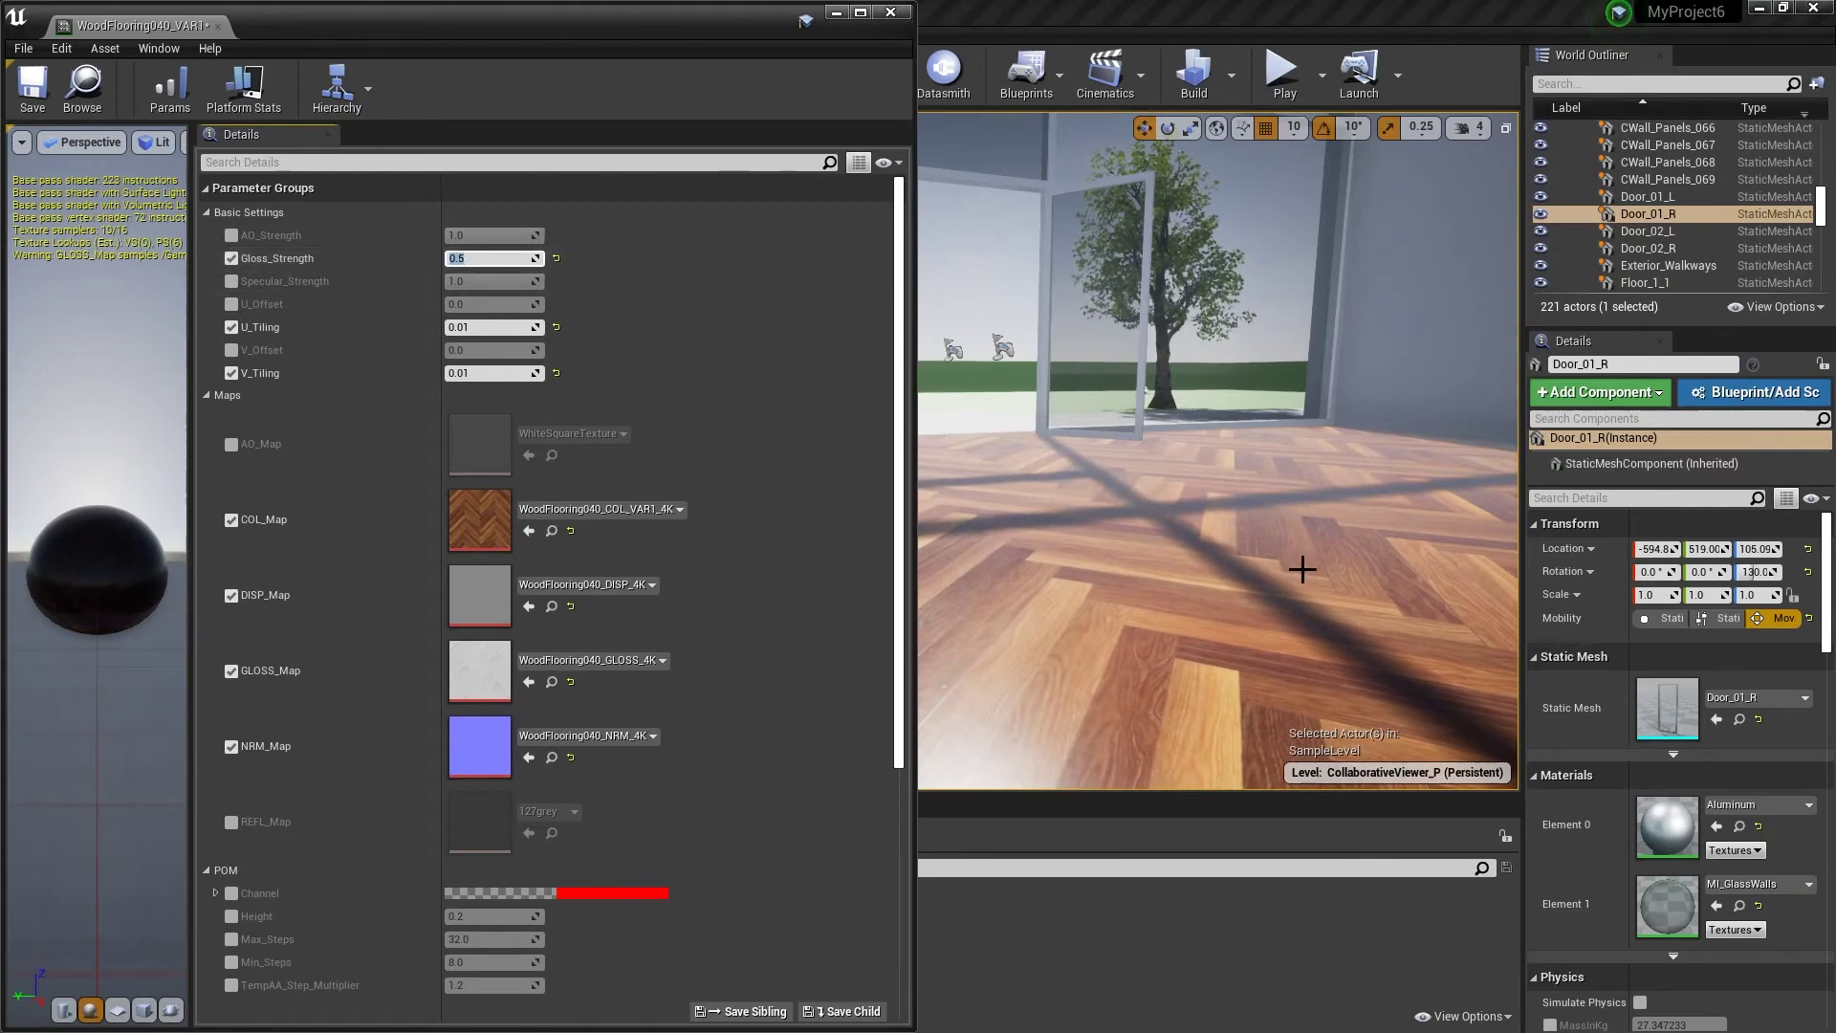
Compare floor UV tiling in the Poliigon Toolbox across presets 0.1, 0.2, 0.5, 1.0 and 2.0
{"action": "left_click", "coordinate": [891, 13]}
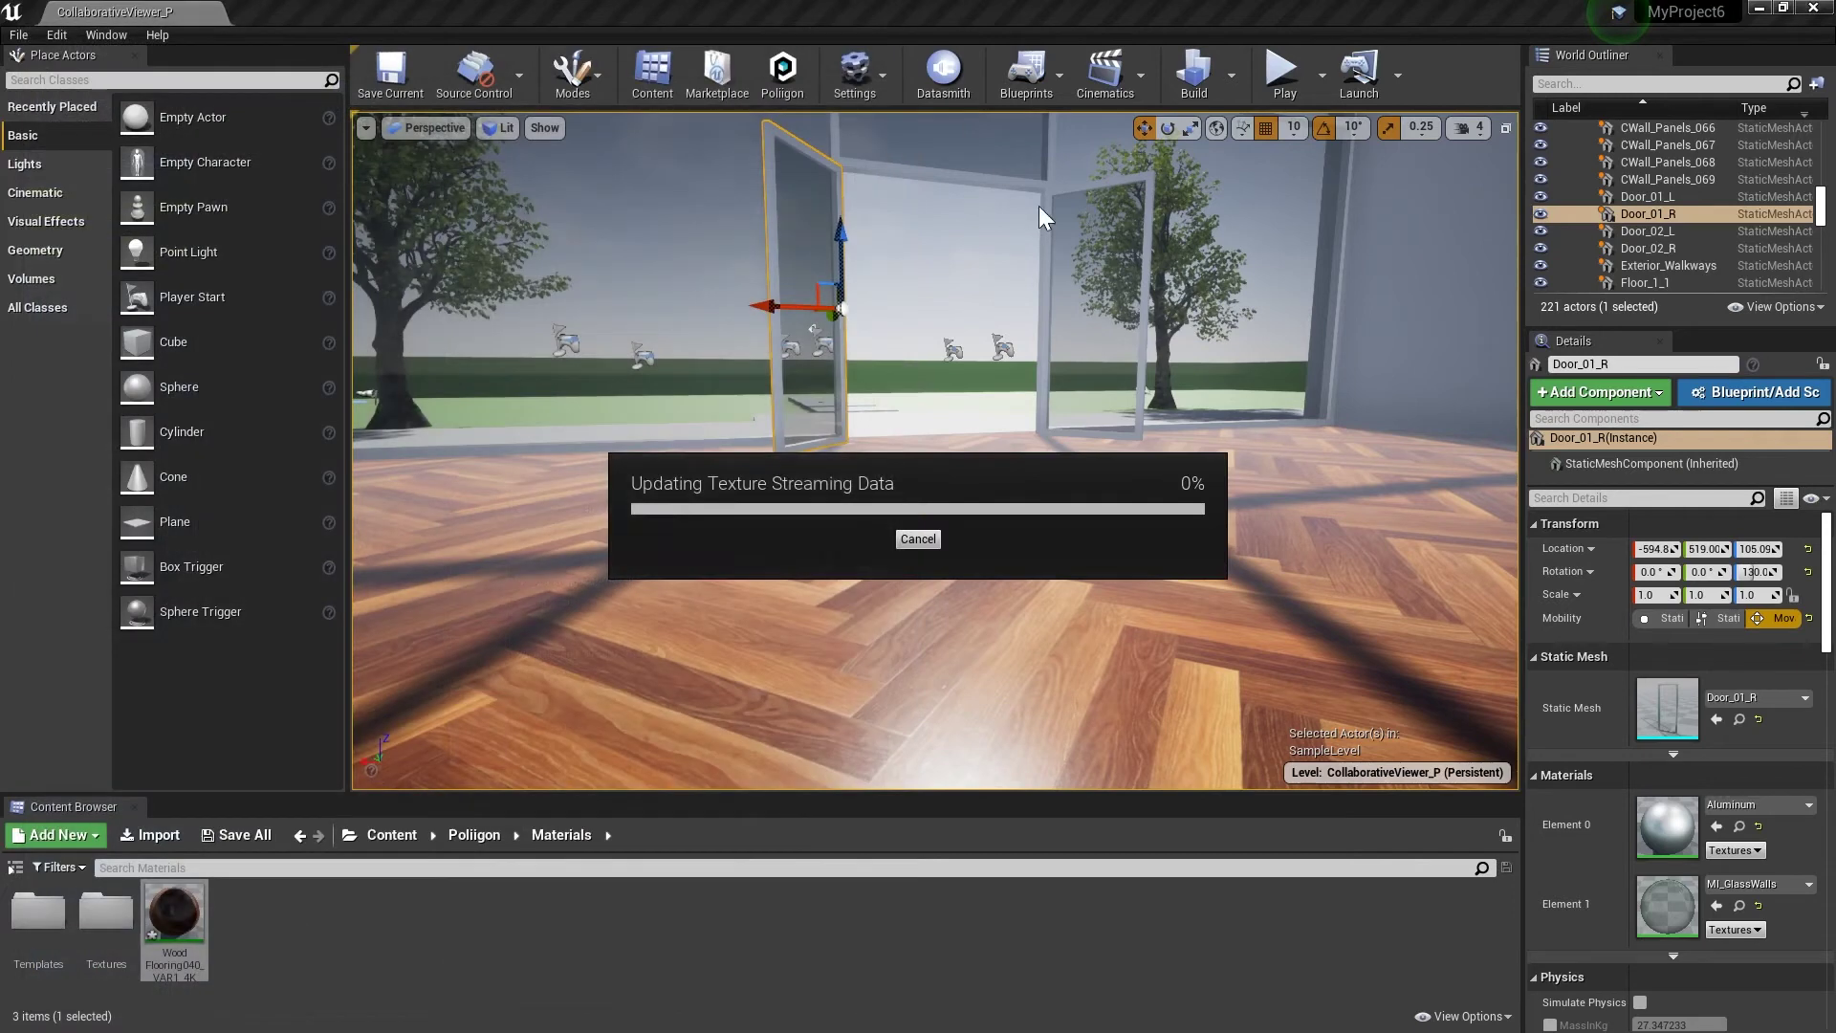
{"action": "left_click", "coordinate": [794, 82]}
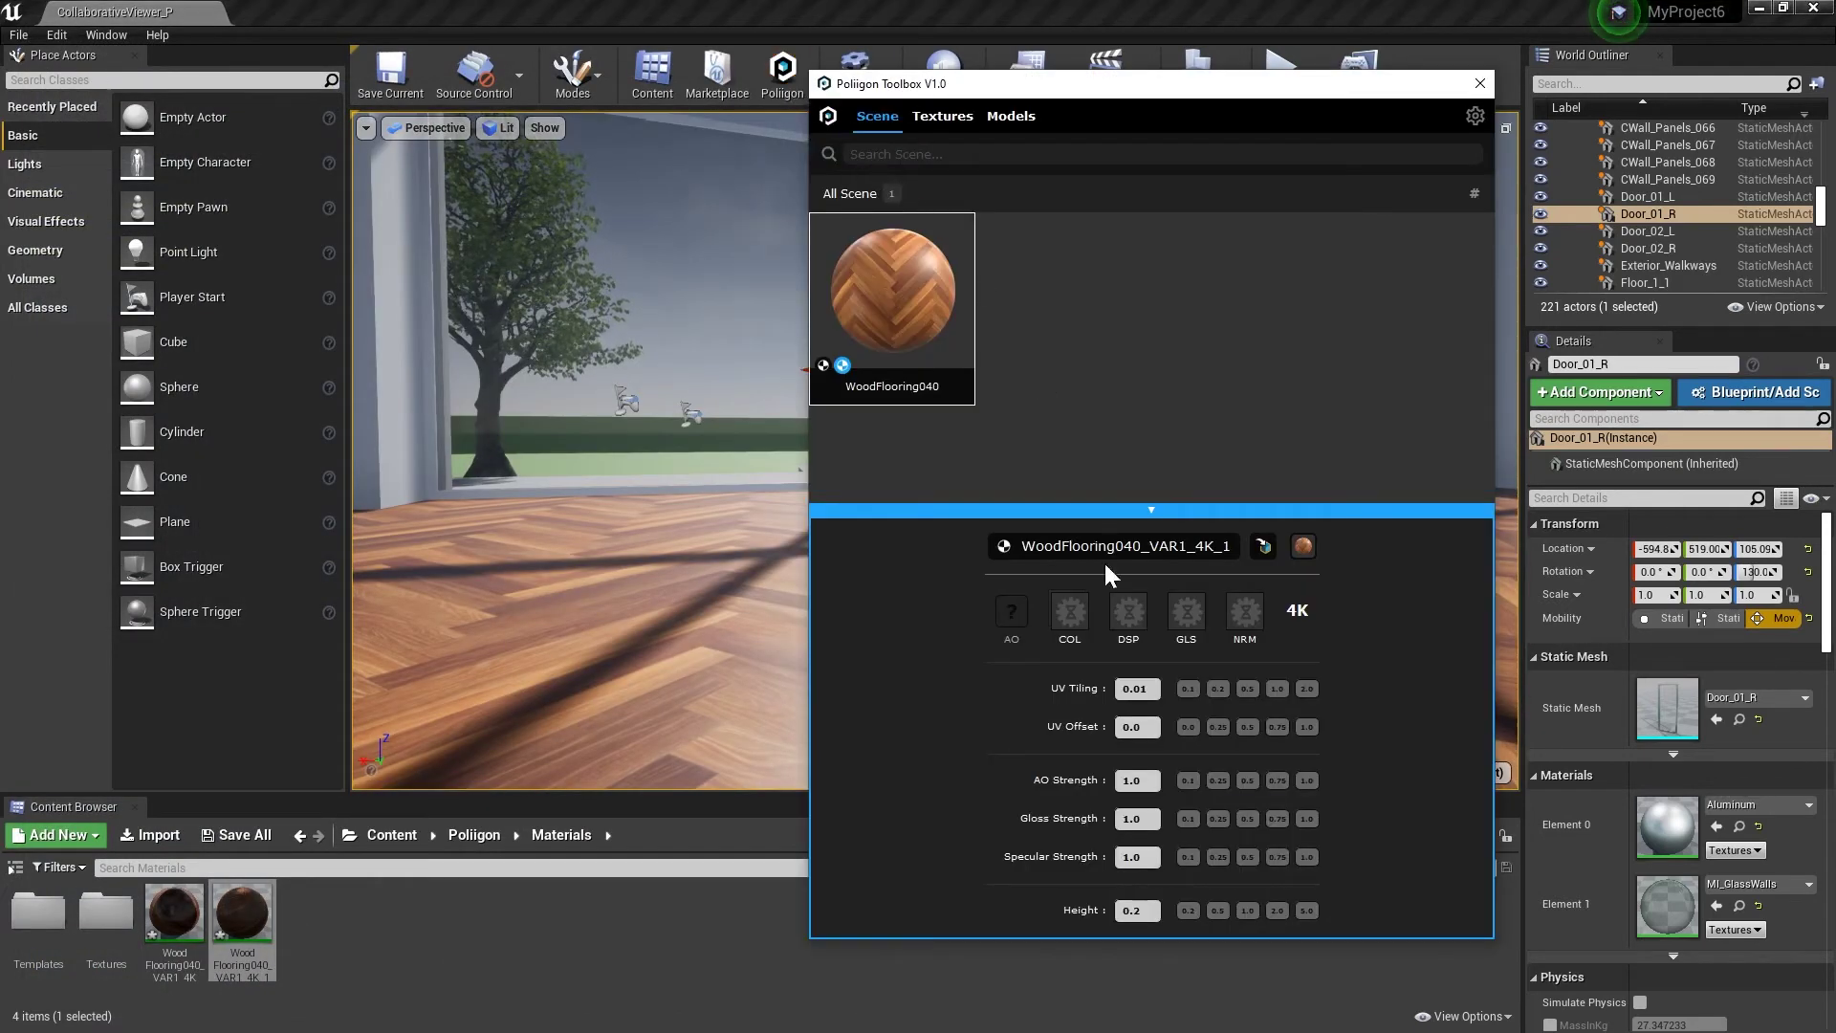
{"action": "mouse_move", "coordinate": [1148, 690]}
{"action": "left_mouse_down"}
{"action": "mouse_move", "coordinate": [1175, 692]}
{"action": "mouse_move", "coordinate": [1153, 692]}
{"action": "left_mouse_up"}
{"action": "left_click", "coordinate": [1189, 690]}
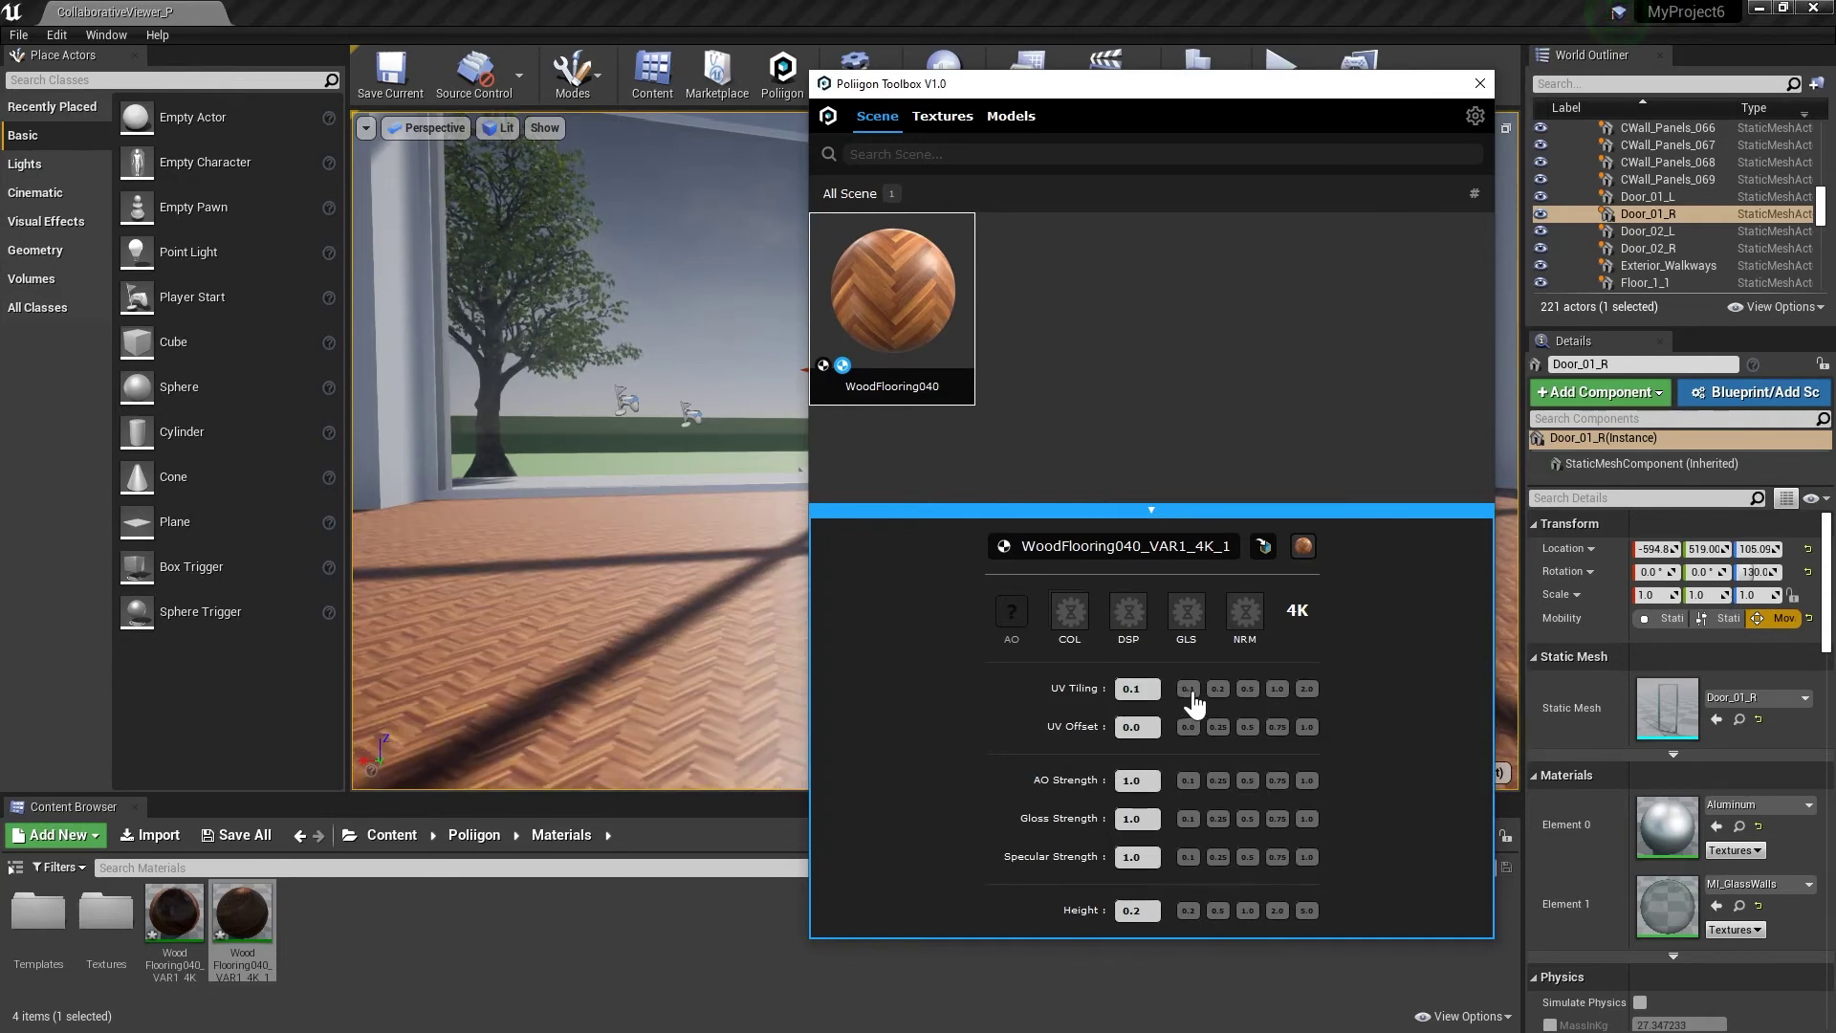
{"action": "left_click", "coordinate": [1218, 689]}
{"action": "left_click", "coordinate": [1247, 690]}
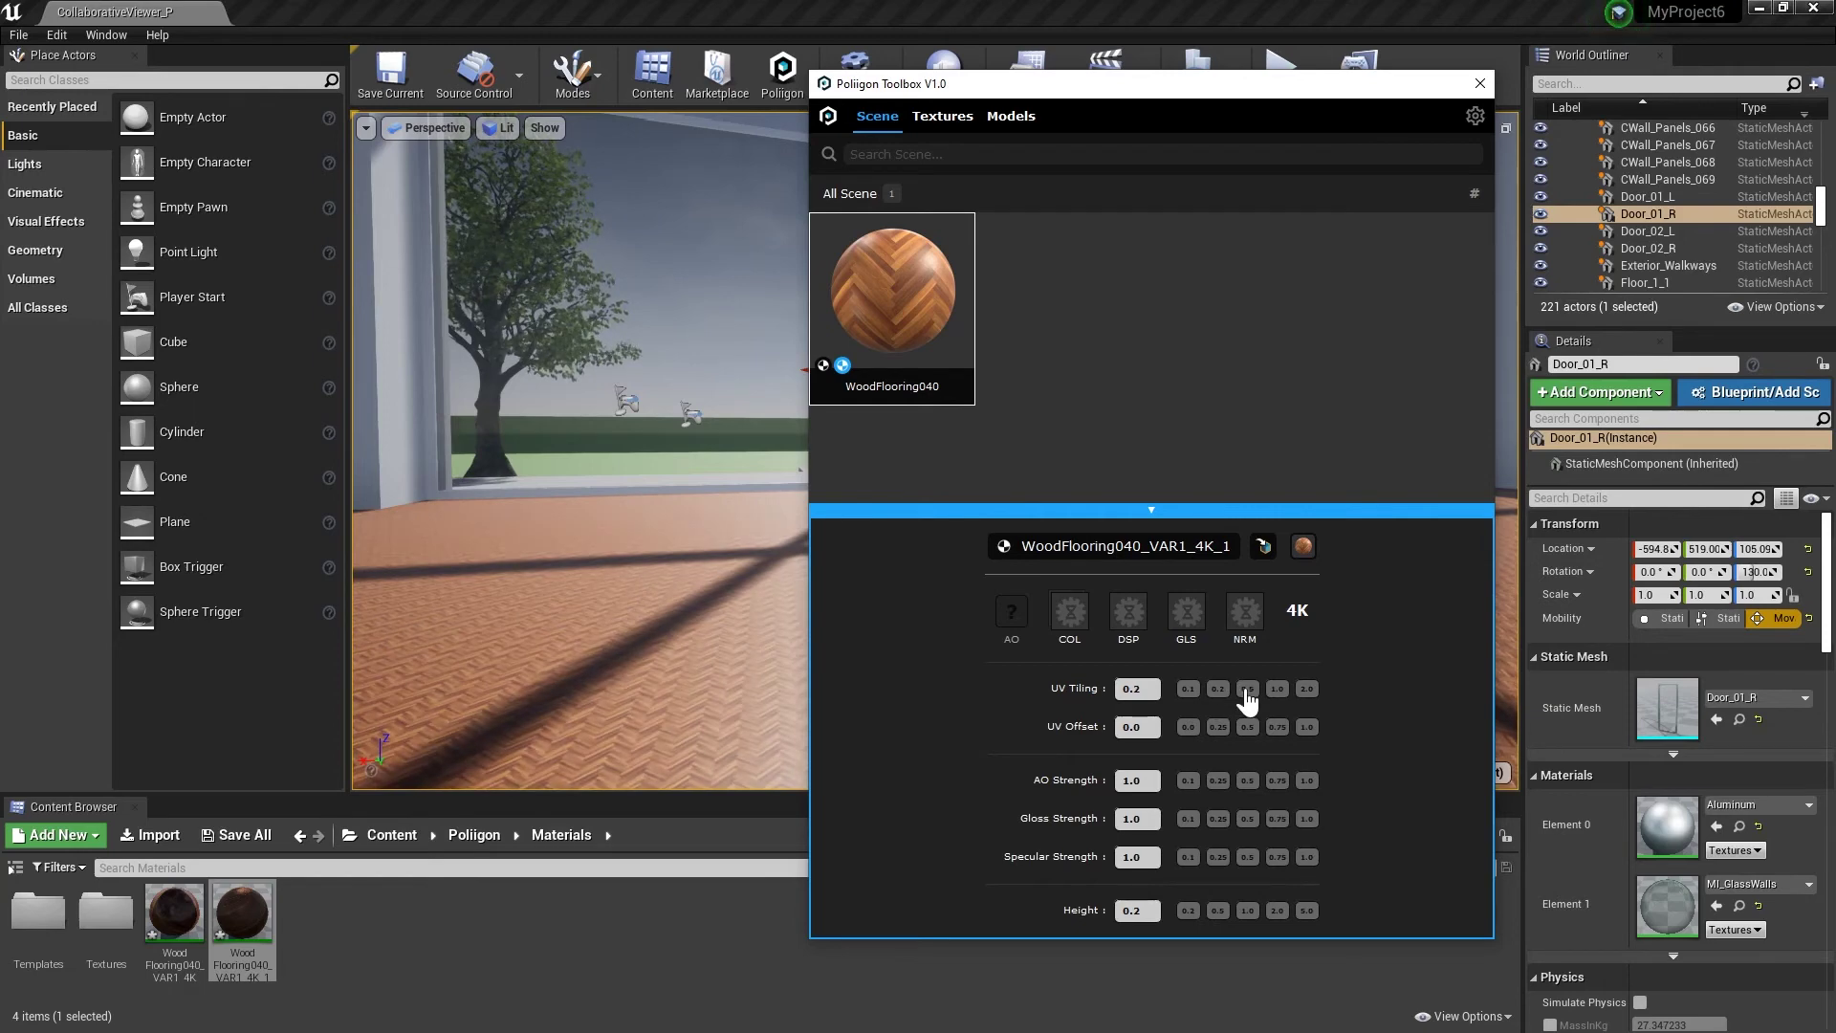
{"action": "left_click", "coordinate": [1277, 689]}
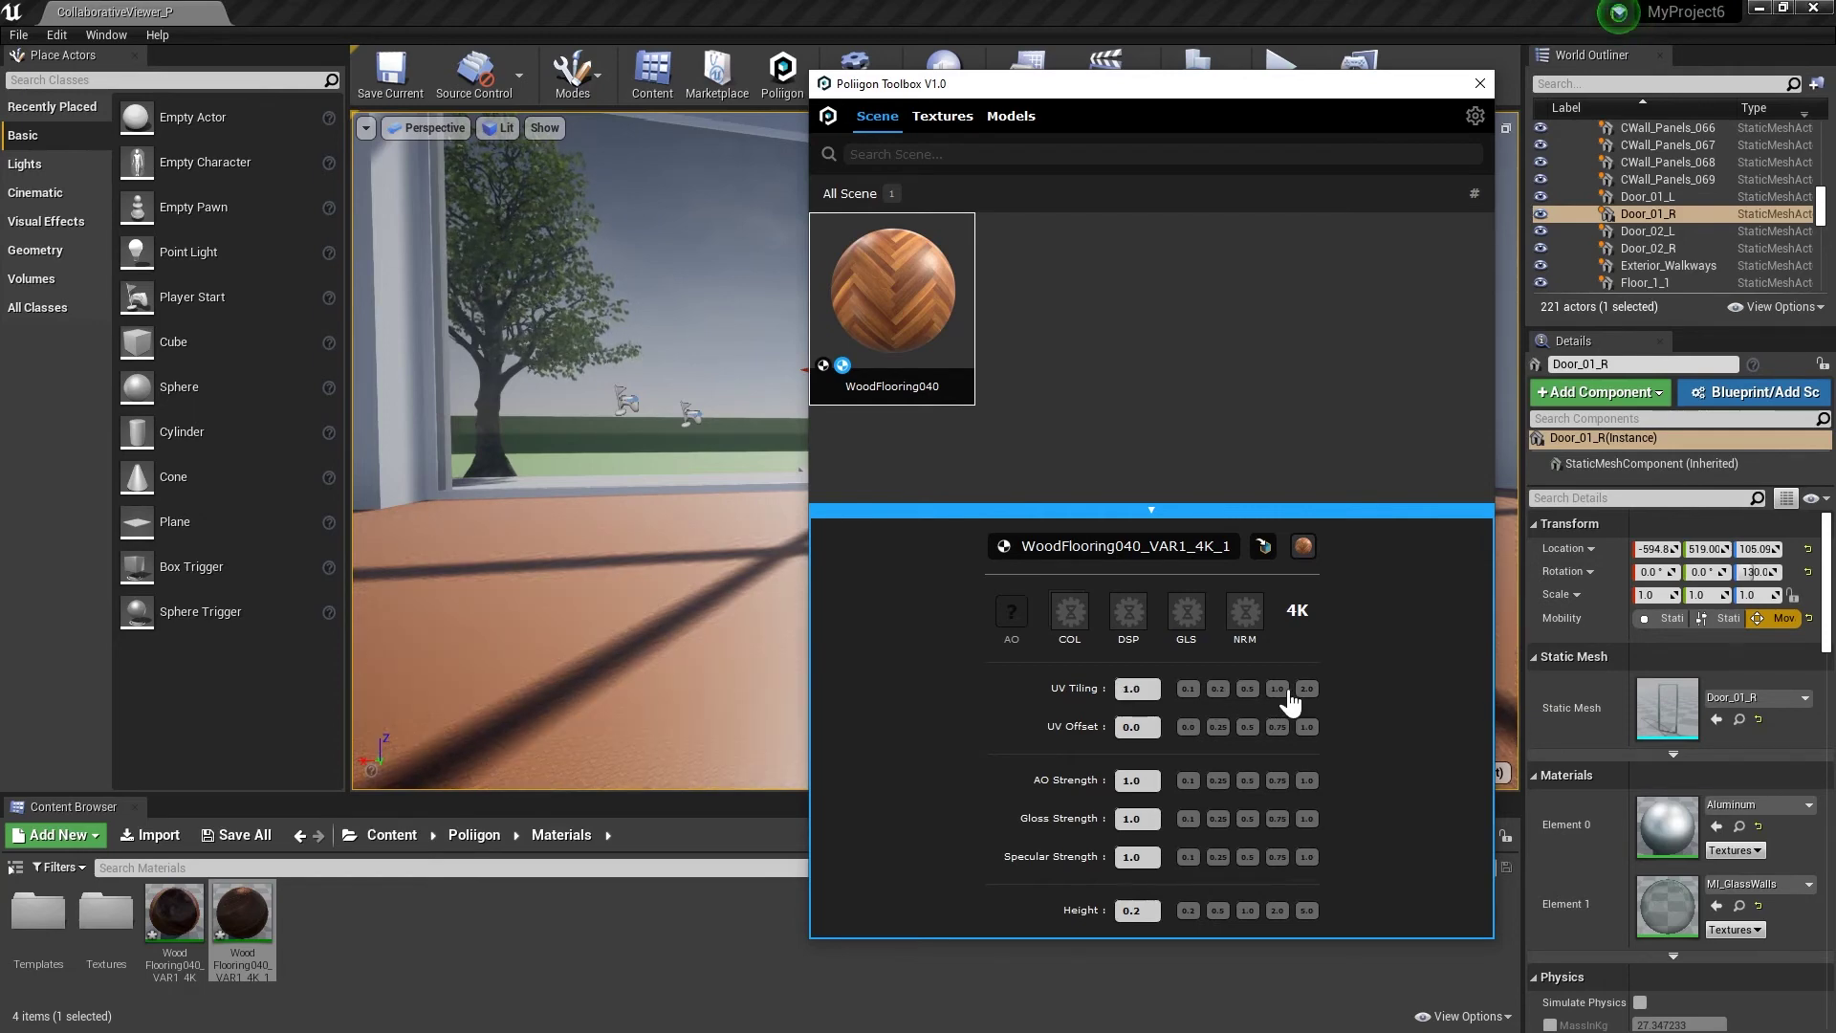
{"action": "left_click", "coordinate": [1306, 689]}
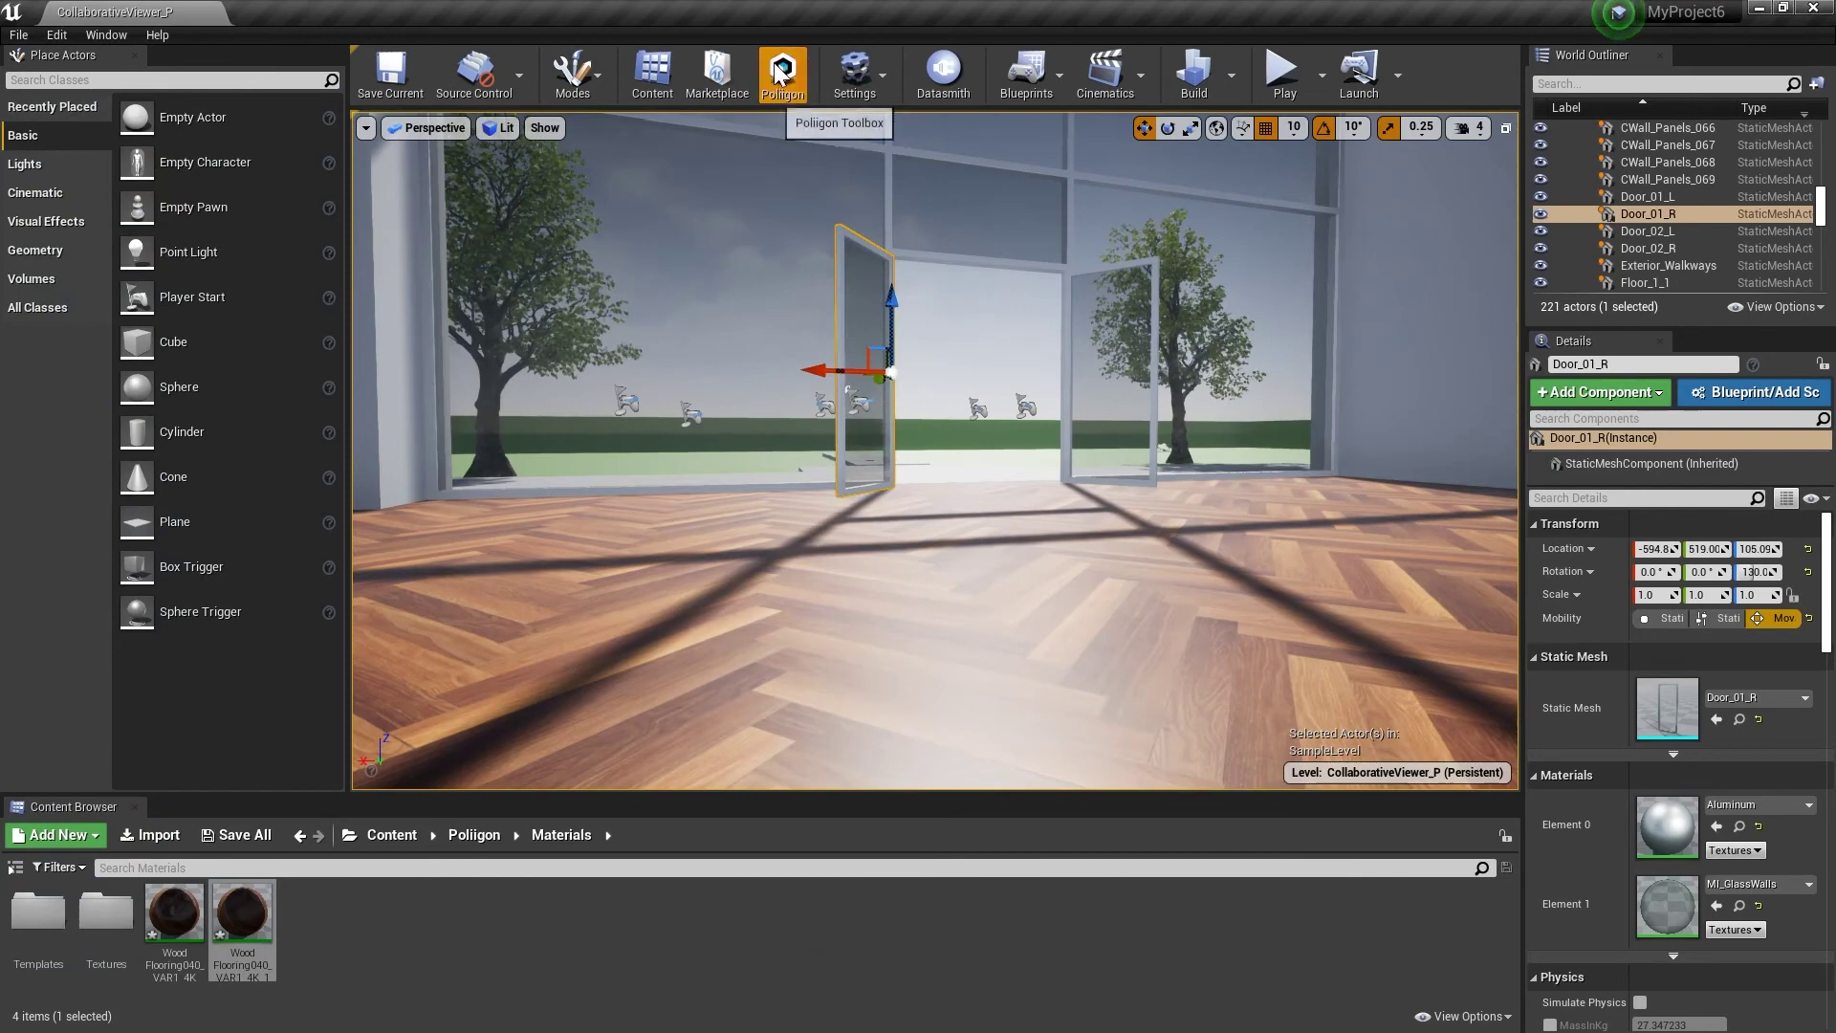
Import the ChairRolfBenzReplica001 model from the toolbox's Models list
{"action": "left_click", "coordinate": [781, 69]}
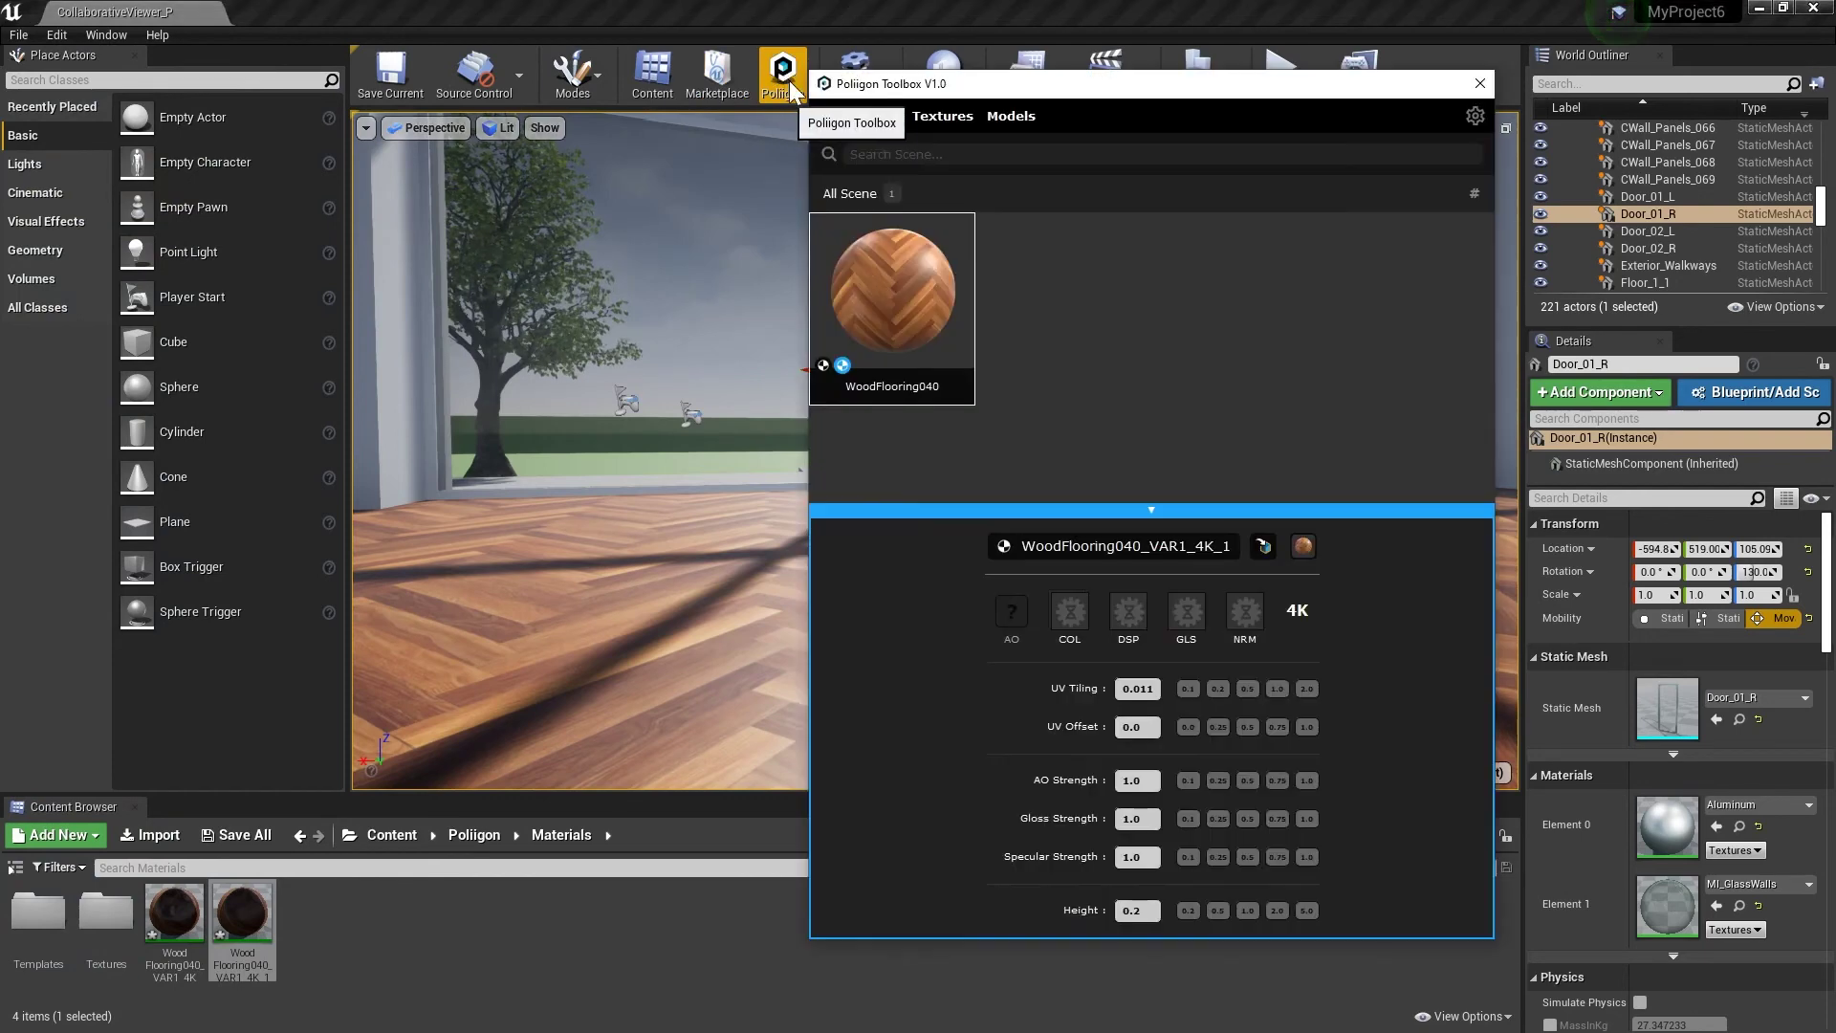
{"action": "left_click", "coordinate": [1016, 116]}
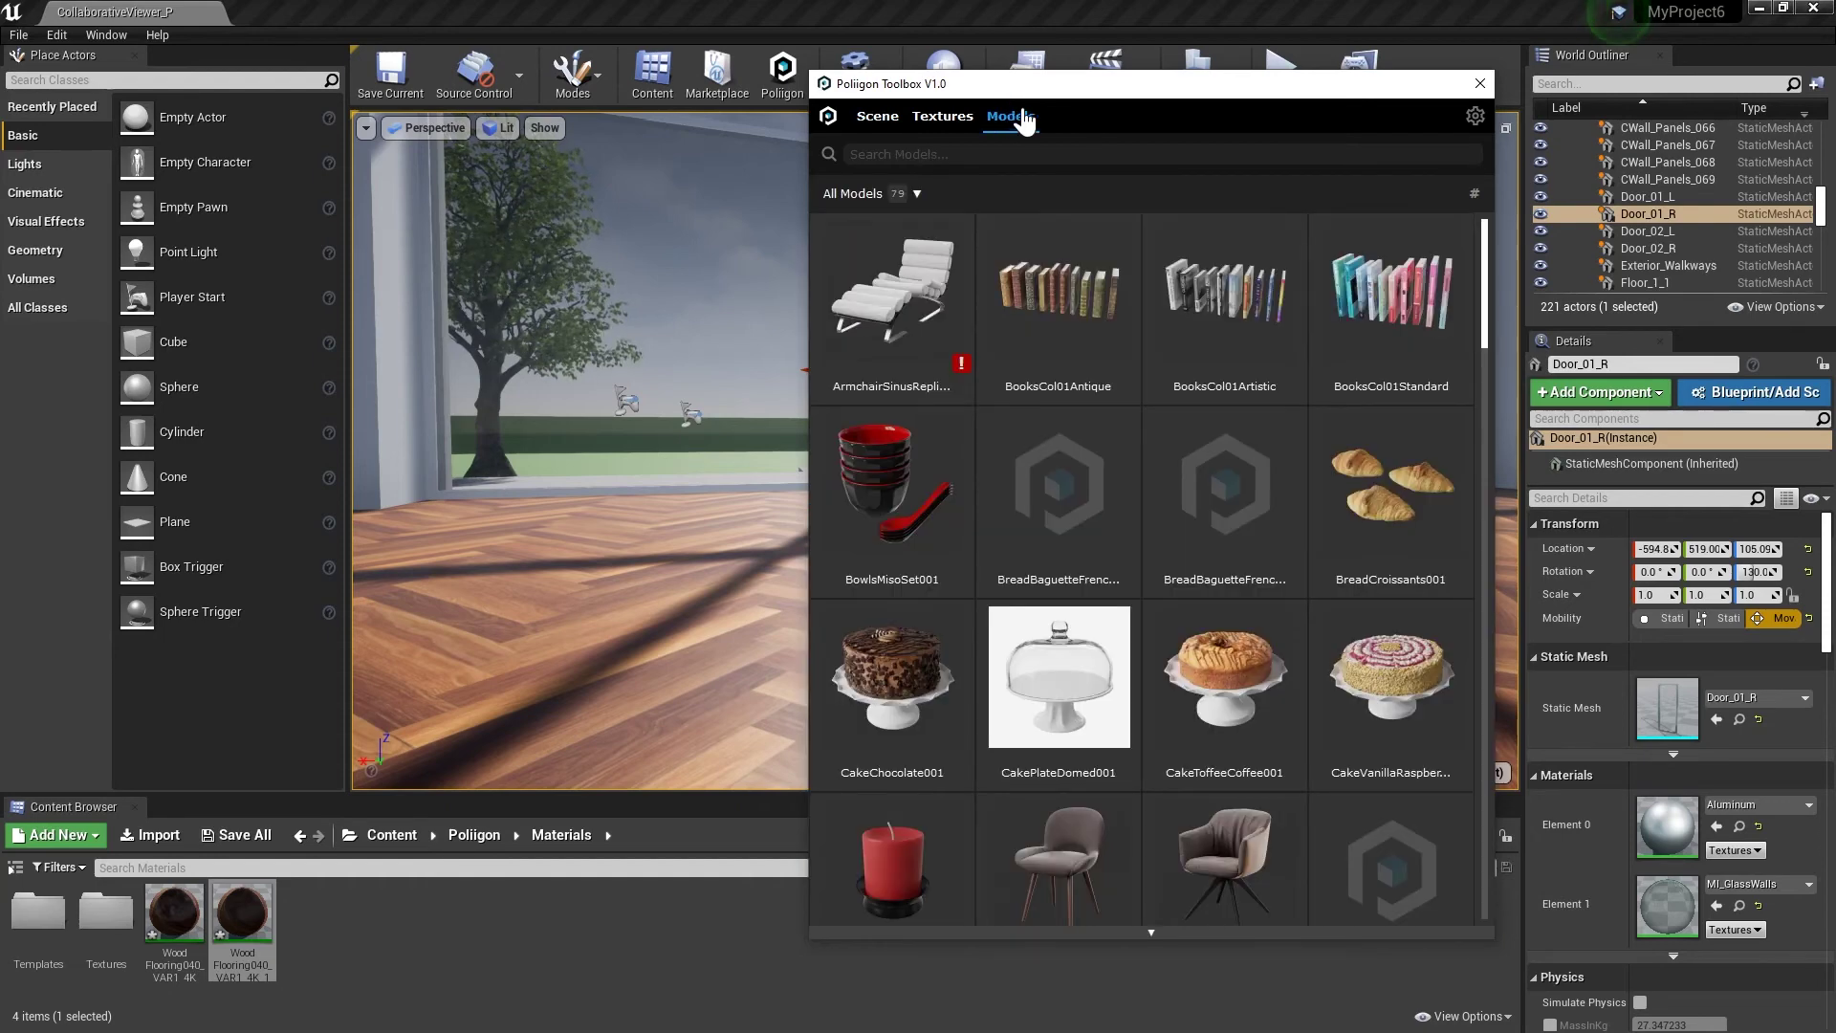
{"action": "left_click_drag", "start_coordinate": [1485, 252], "coordinate": [1479, 325]}
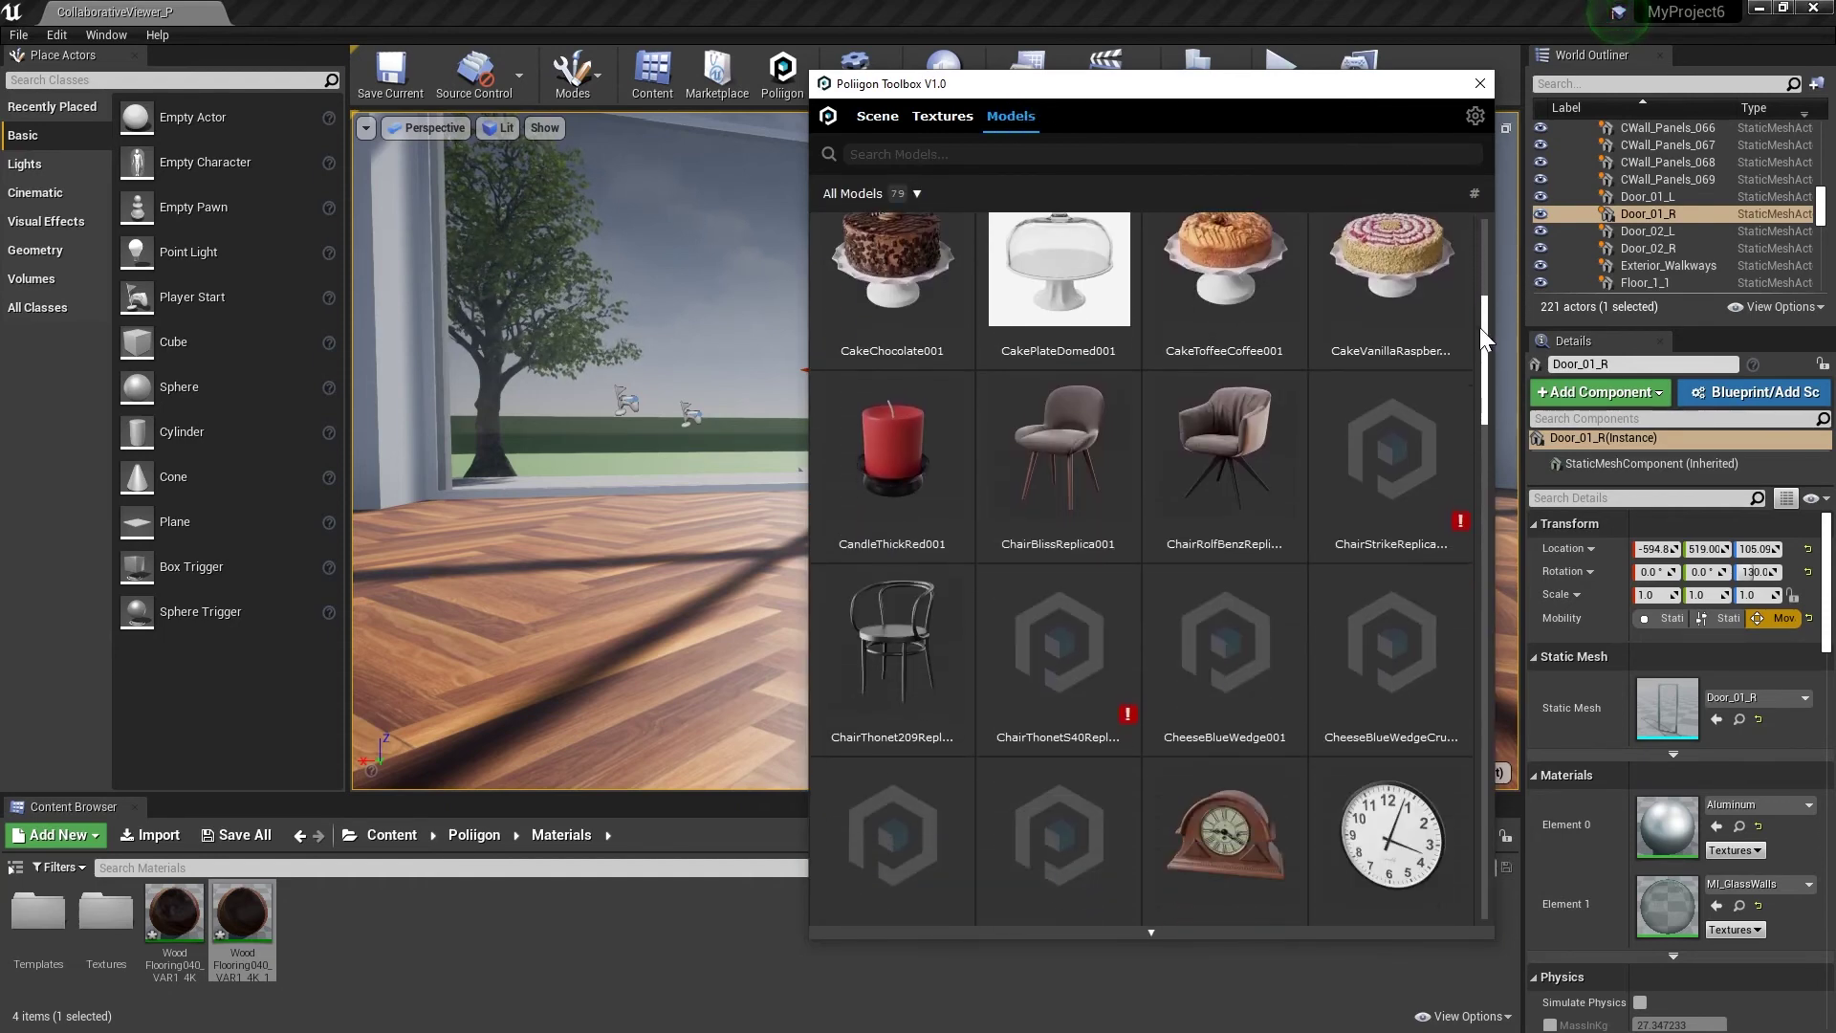
{"action": "left_click", "coordinate": [1227, 511]}
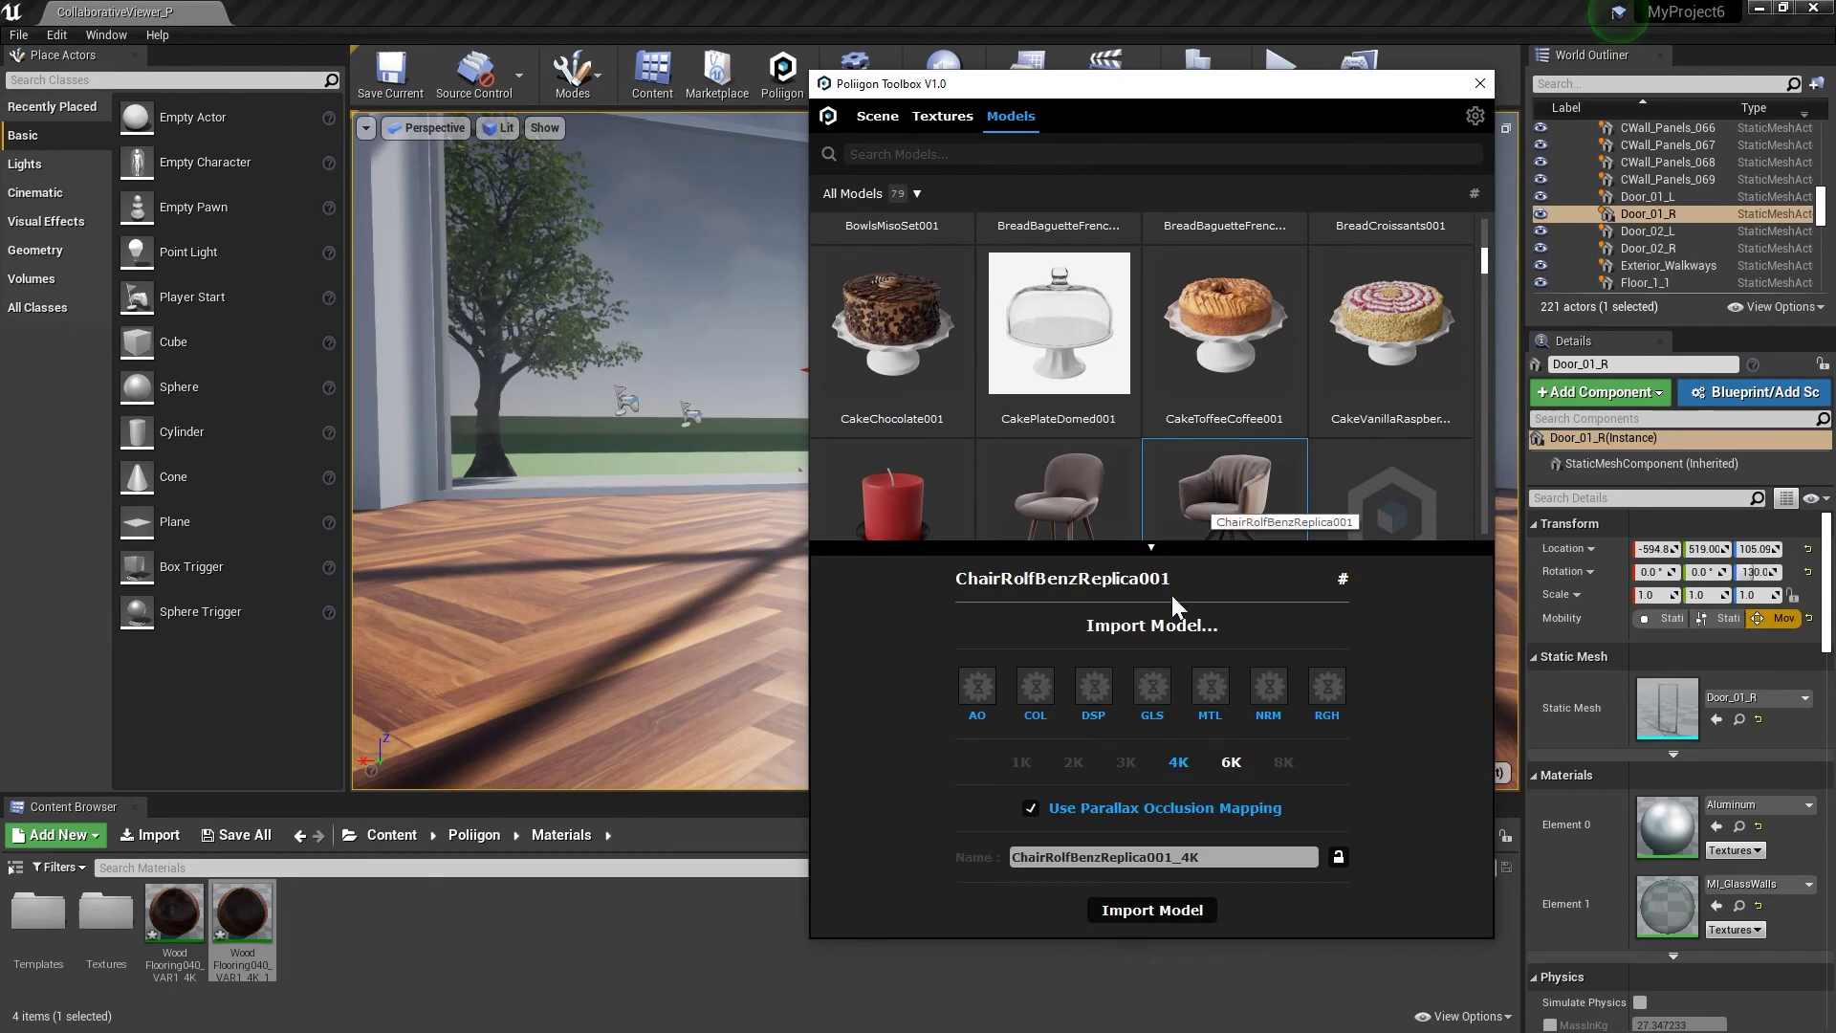
{"action": "left_click", "coordinate": [1129, 914]}
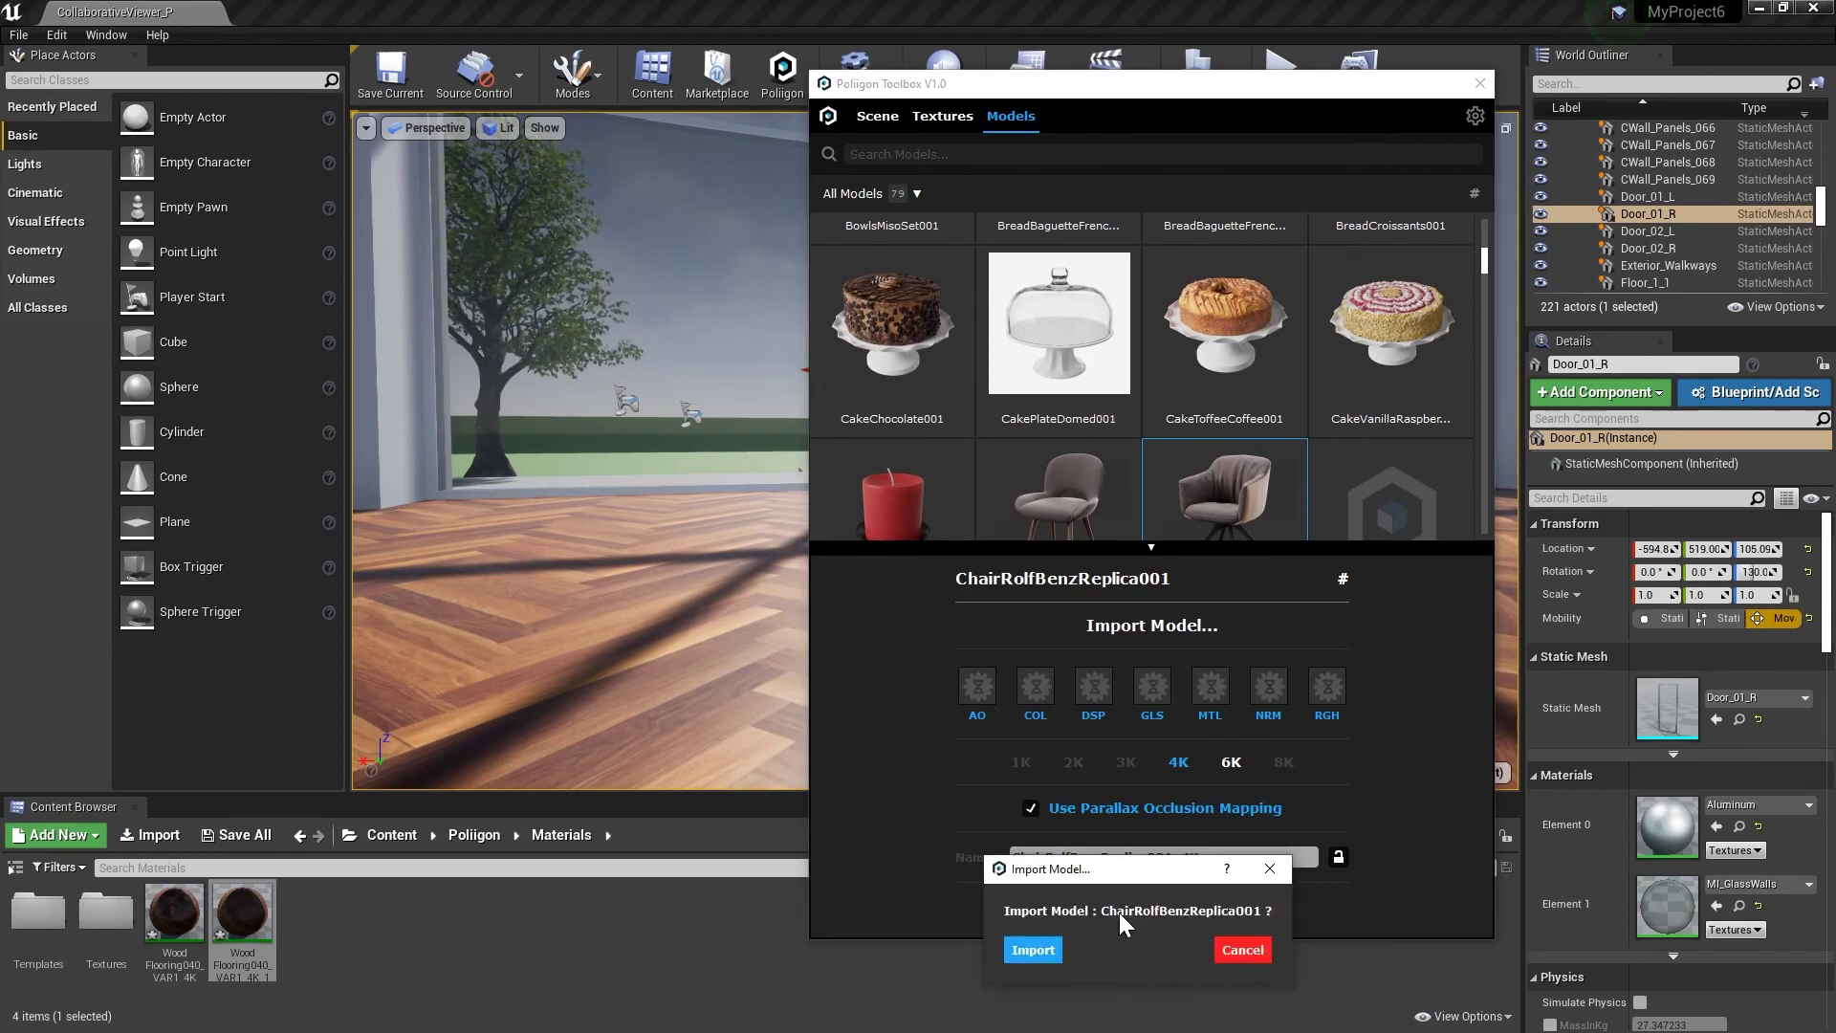
{"action": "left_click", "coordinate": [1035, 952]}
Place two ChairRolfBenzReplica chairs on the floor, rotating and moving each to an angle
{"action": "left_click", "coordinate": [1481, 85]}
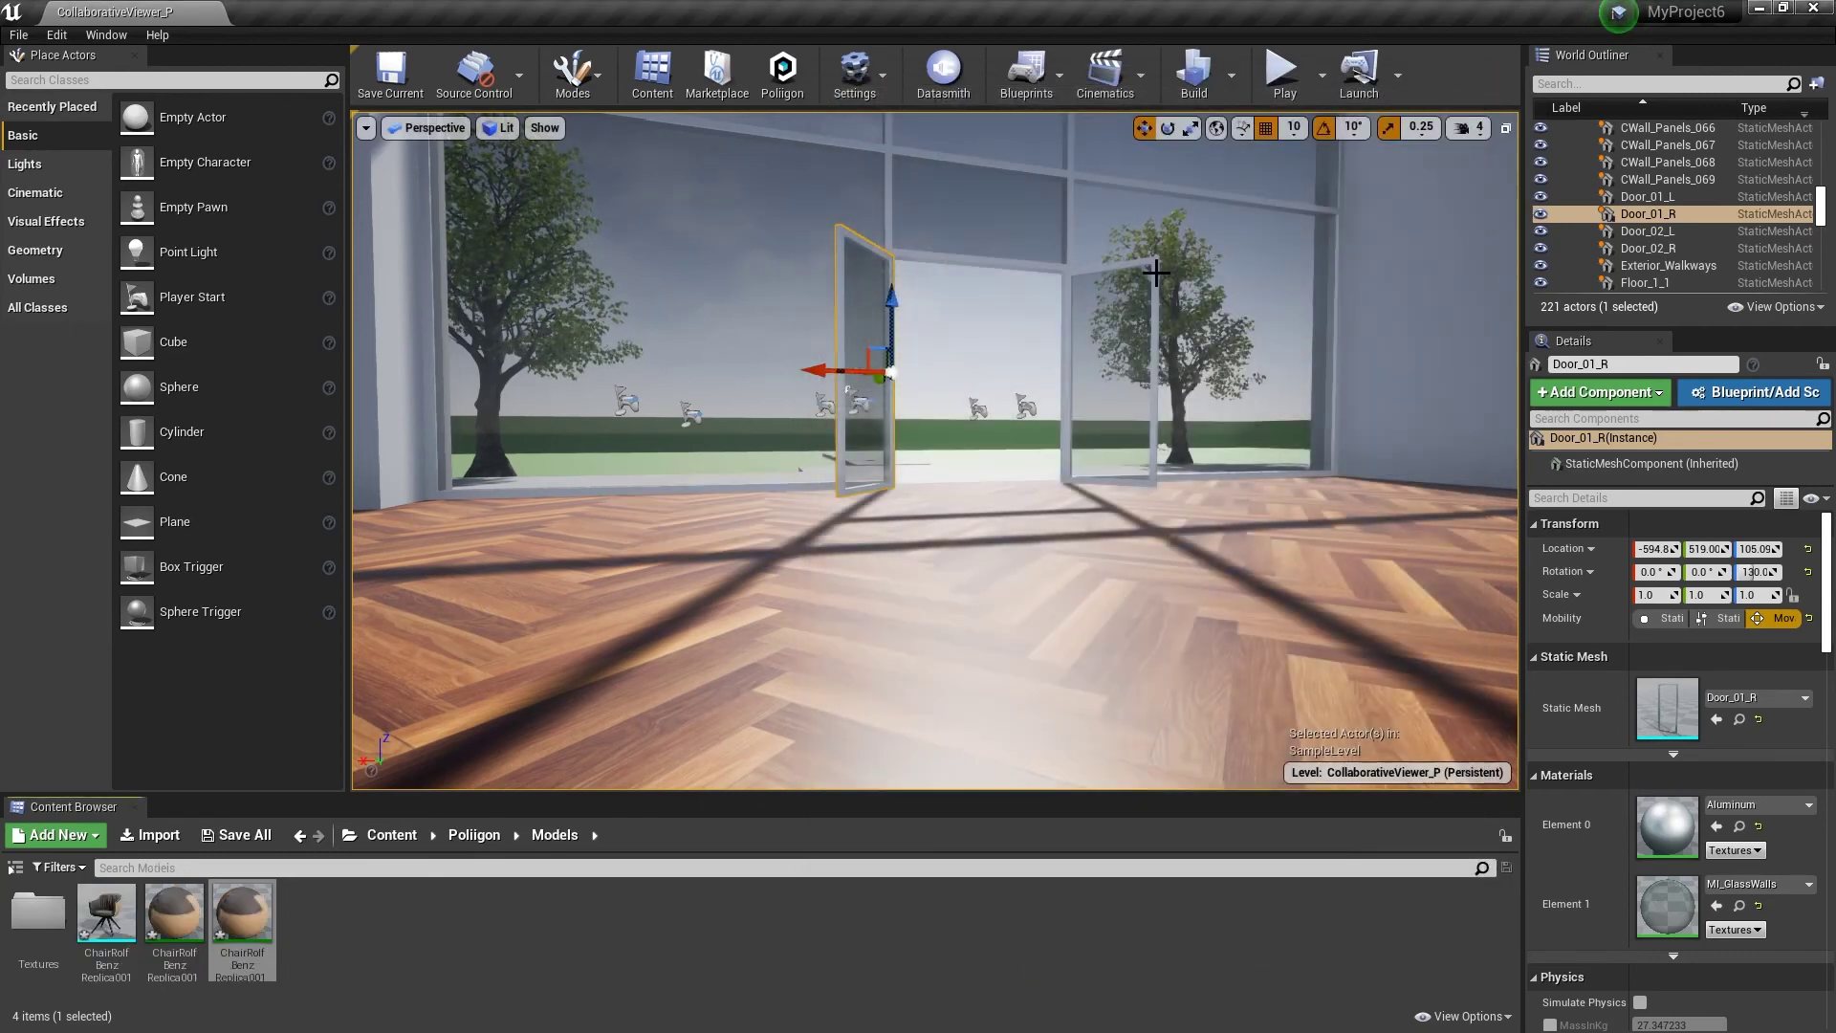
{"action": "left_click_drag", "start_coordinate": [106, 914], "coordinate": [1050, 560]}
{"action": "right_click_drag", "start_coordinate": [1049, 559], "coordinate": [1024, 573]}
{"action": "left_click", "coordinate": [1167, 127]}
{"action": "left_click_drag", "start_coordinate": [956, 564], "coordinate": [1071, 554]}
{"action": "key", "text": "w"}
{"action": "left_click_drag", "start_coordinate": [909, 533], "coordinate": [791, 627]}
{"action": "left_click_drag", "start_coordinate": [107, 914], "coordinate": [717, 644]}
{"action": "left_click", "coordinate": [1167, 128]}
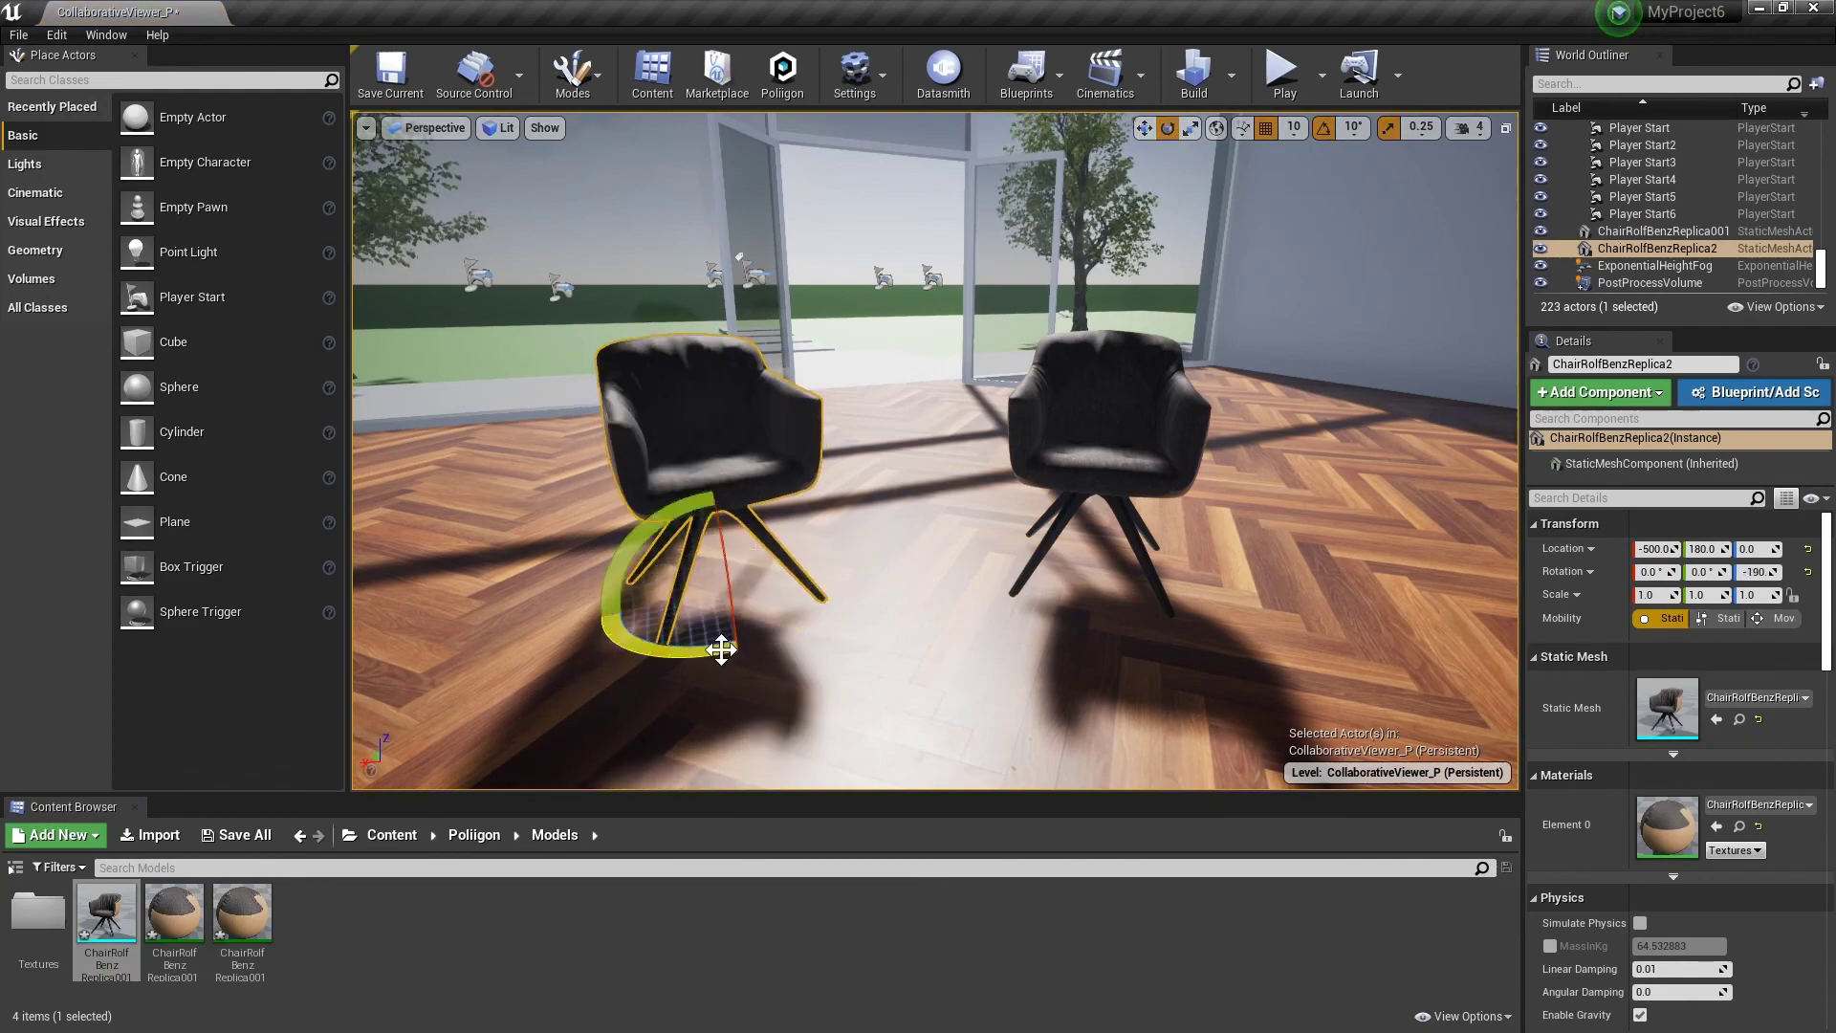